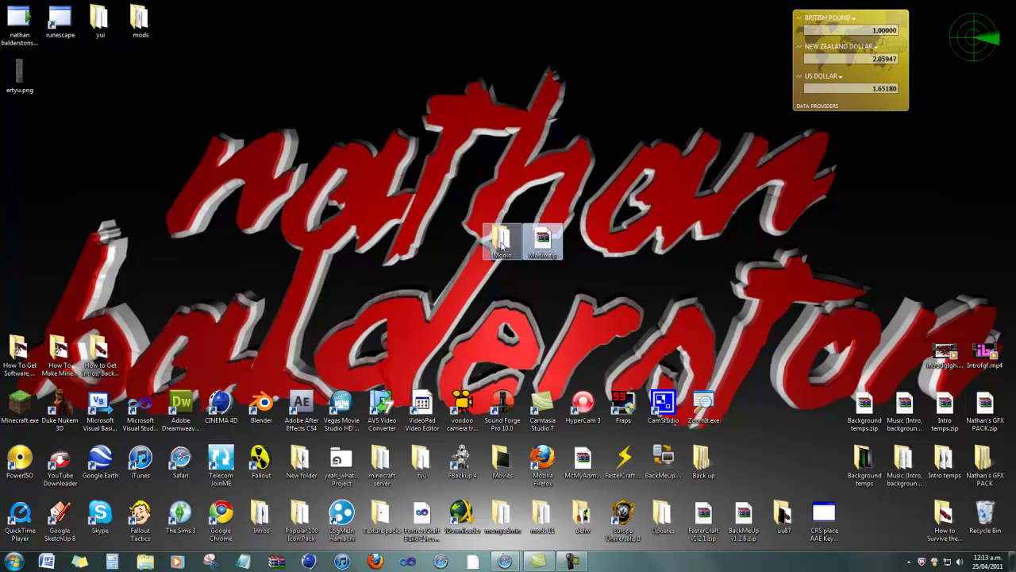
# Step: Extract the Modio folder from Modio.zip onto the desktop, dismiss the replace prompt, and close WinRAR
pyautogui.click(504, 239)
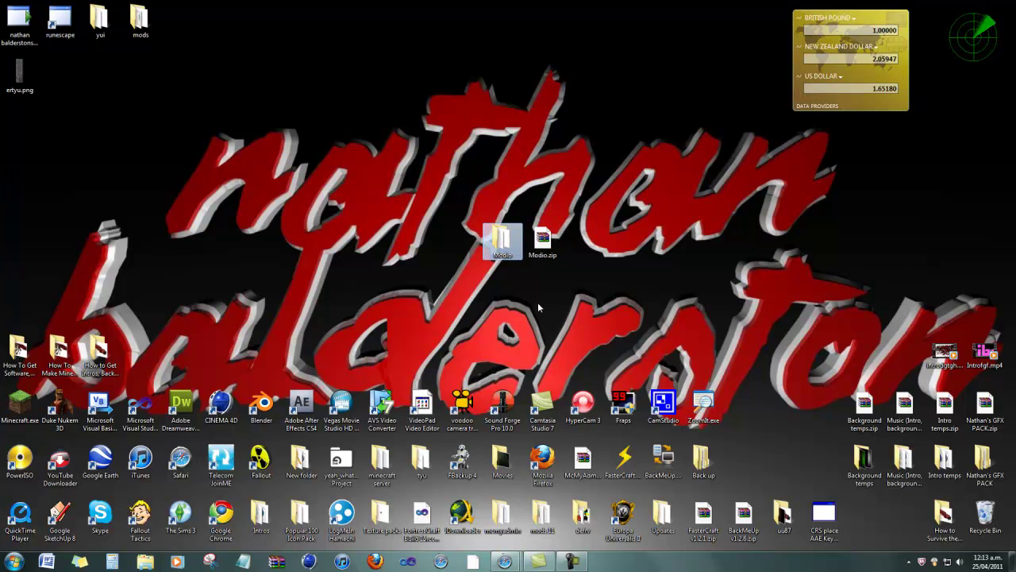
pyautogui.click(449, 292)
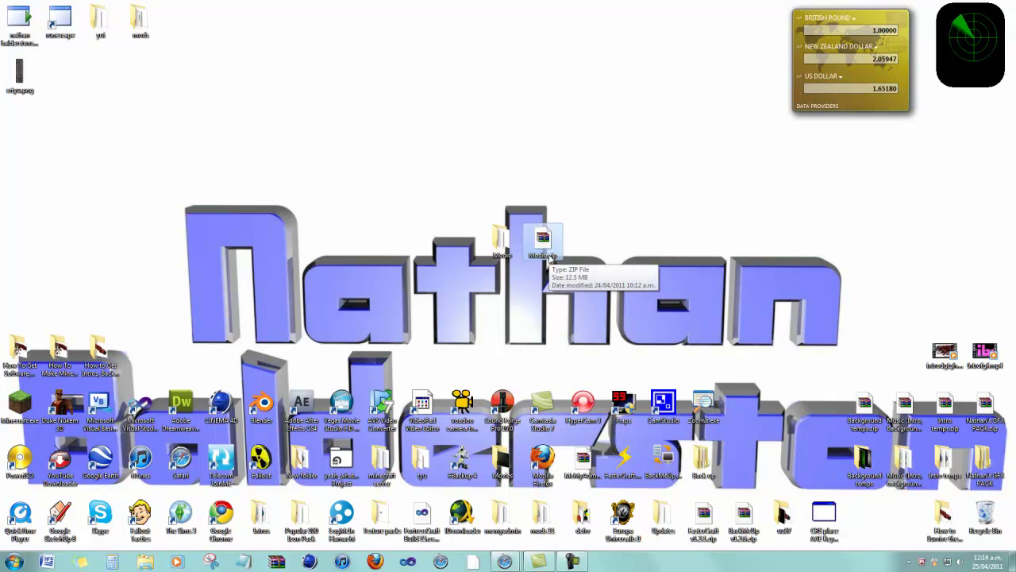
pyautogui.doubleClick(549, 260)
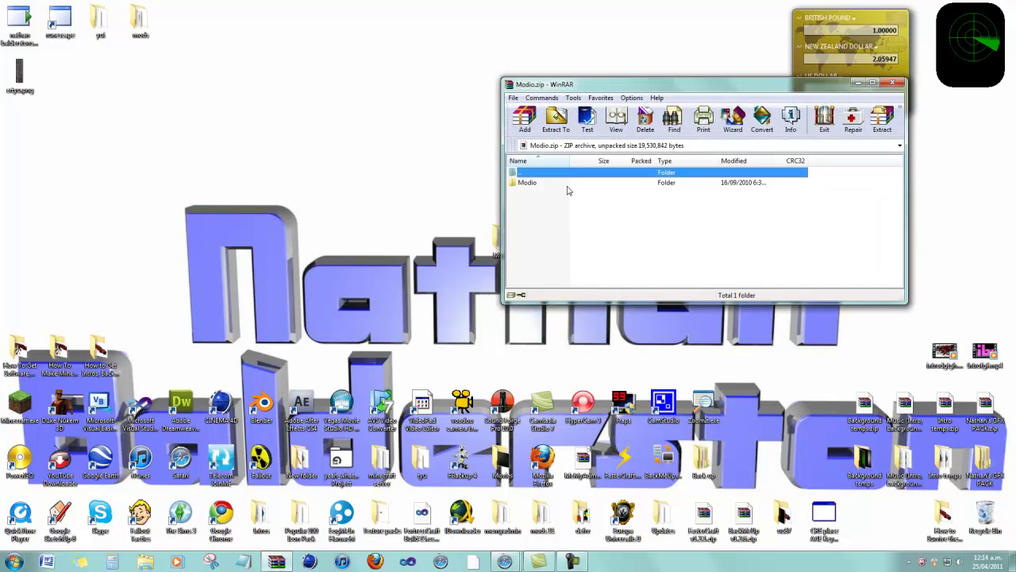
pyautogui.moveTo(566, 184); pyautogui.dragTo(320, 229)
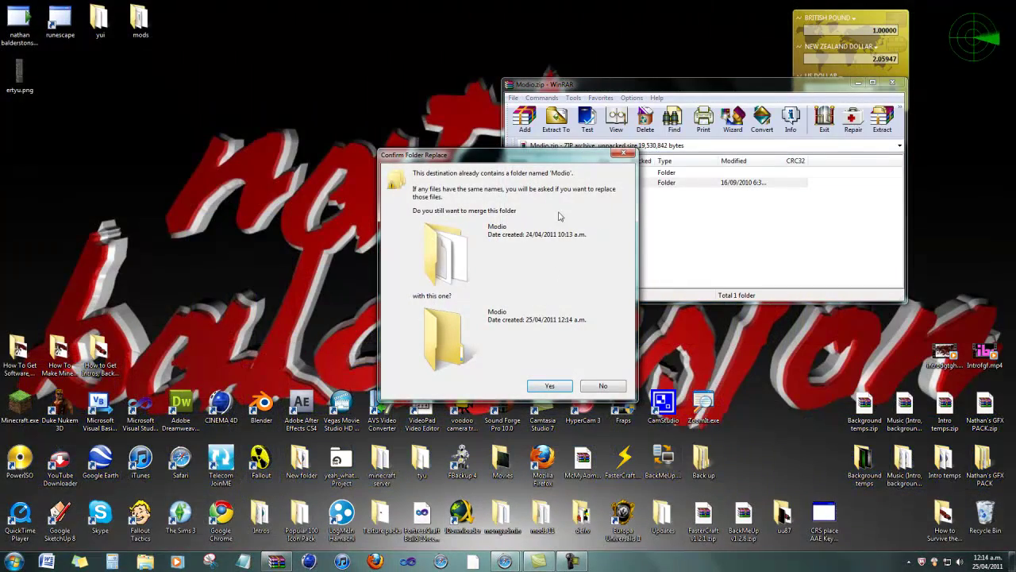
pyautogui.click(625, 154)
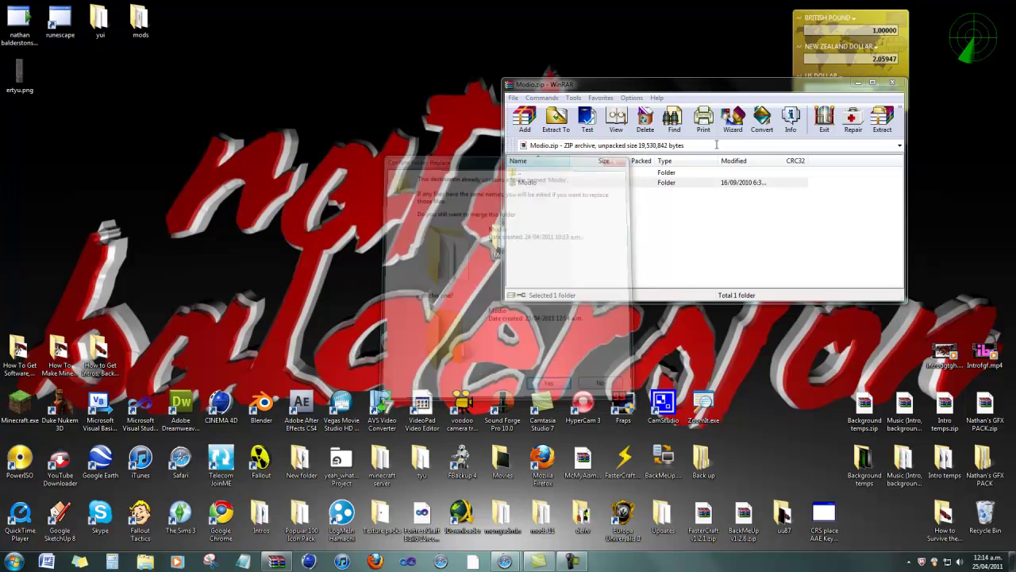
pyautogui.click(894, 85)
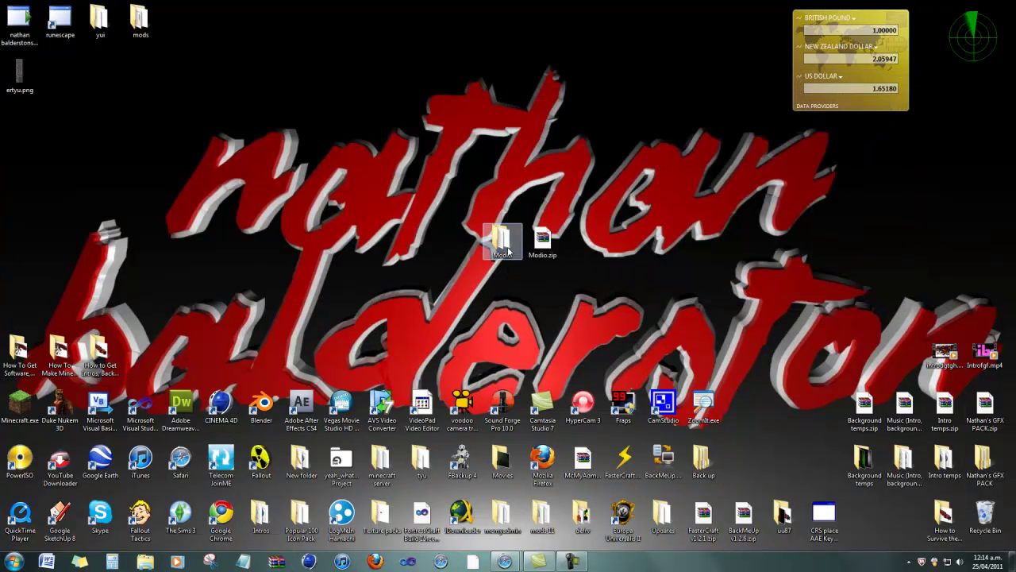
# Step: Open the extracted Modio folder and run Modio.exe
pyautogui.doubleClick(502, 242)
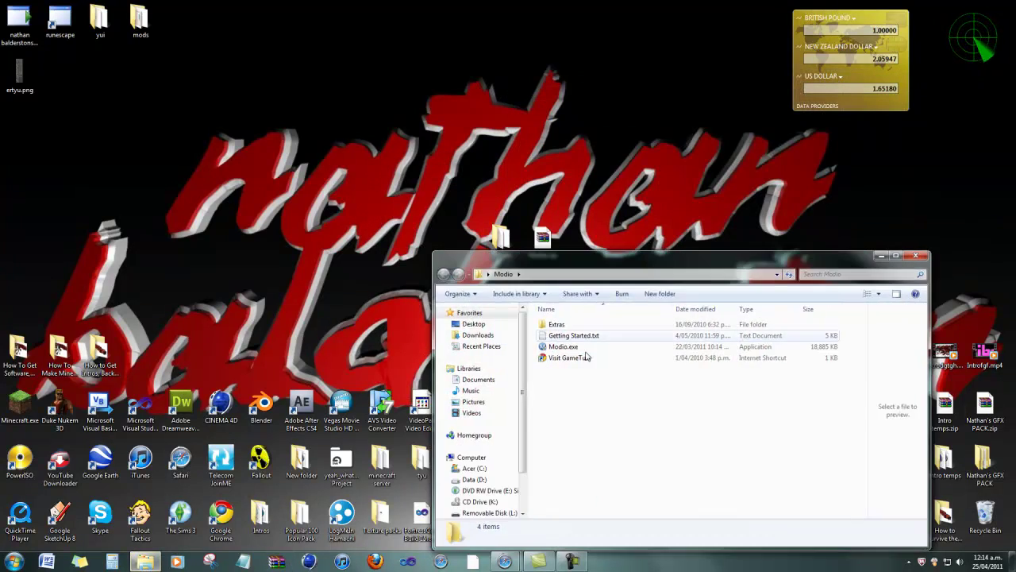
pyautogui.click(576, 349)
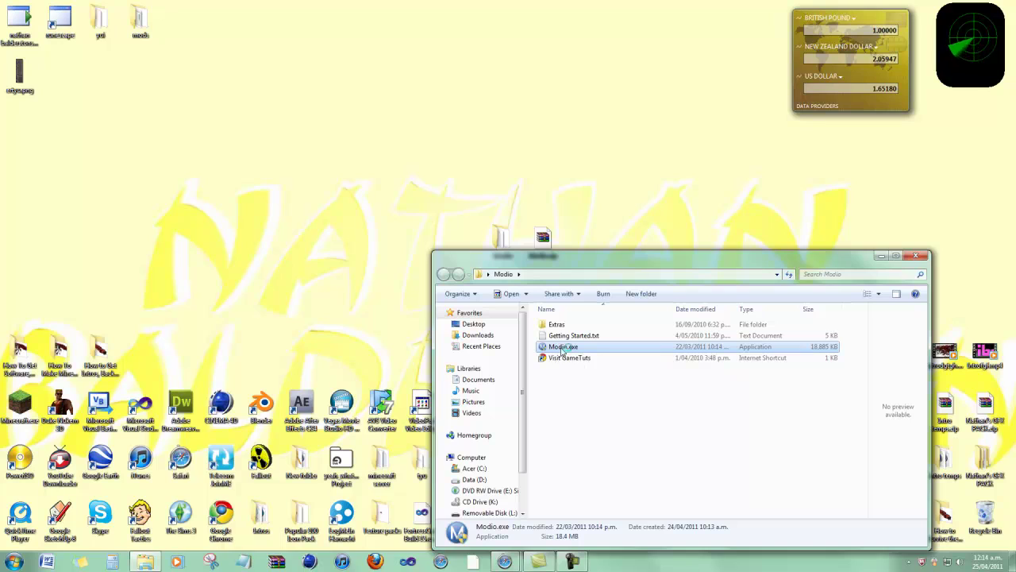
pyautogui.doubleClick(563, 349)
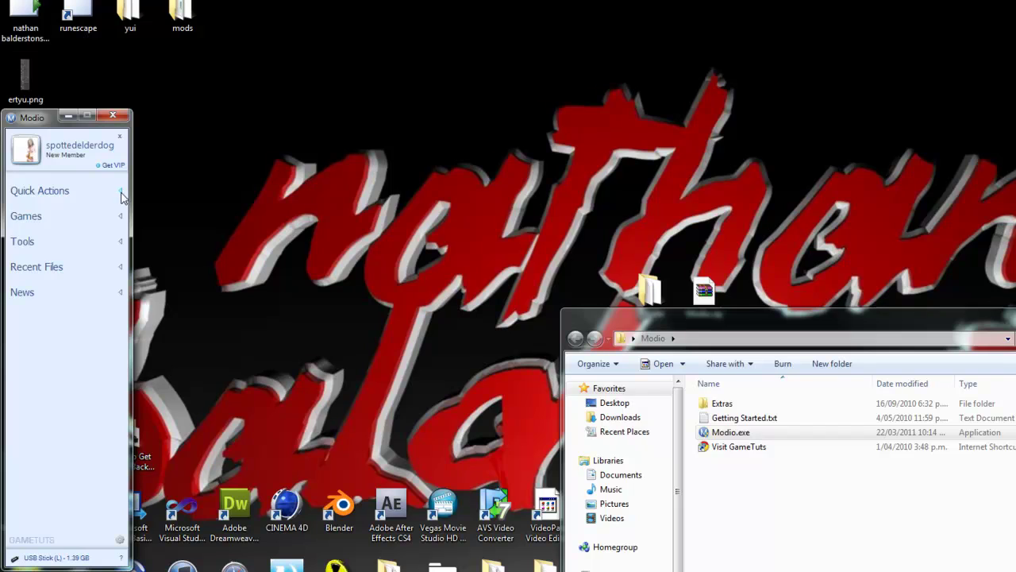
# Step: Open Tools > Gamer Picture Pack Creator and search for games titled 'modern War'
pyautogui.click(122, 194)
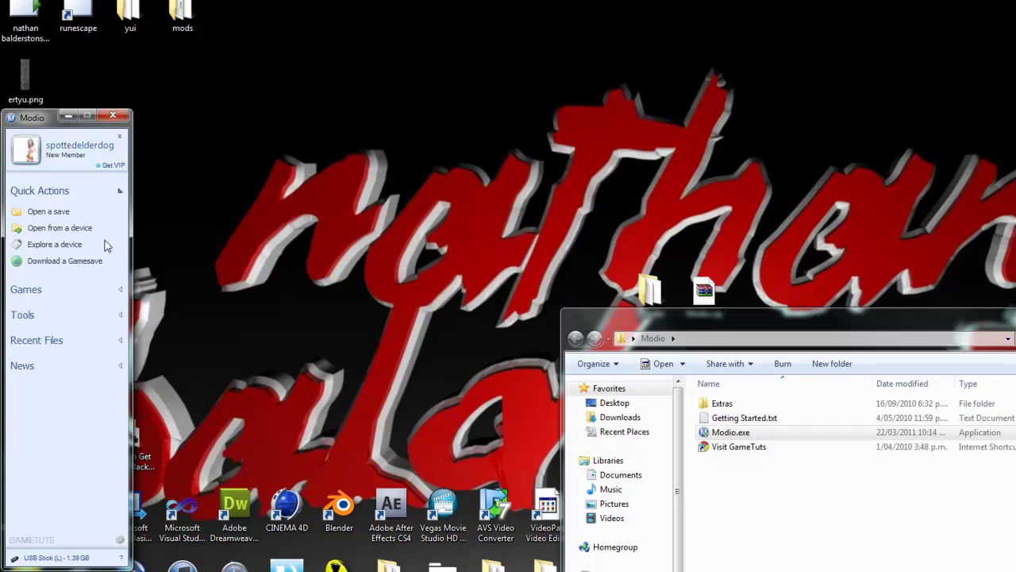
pyautogui.click(121, 194)
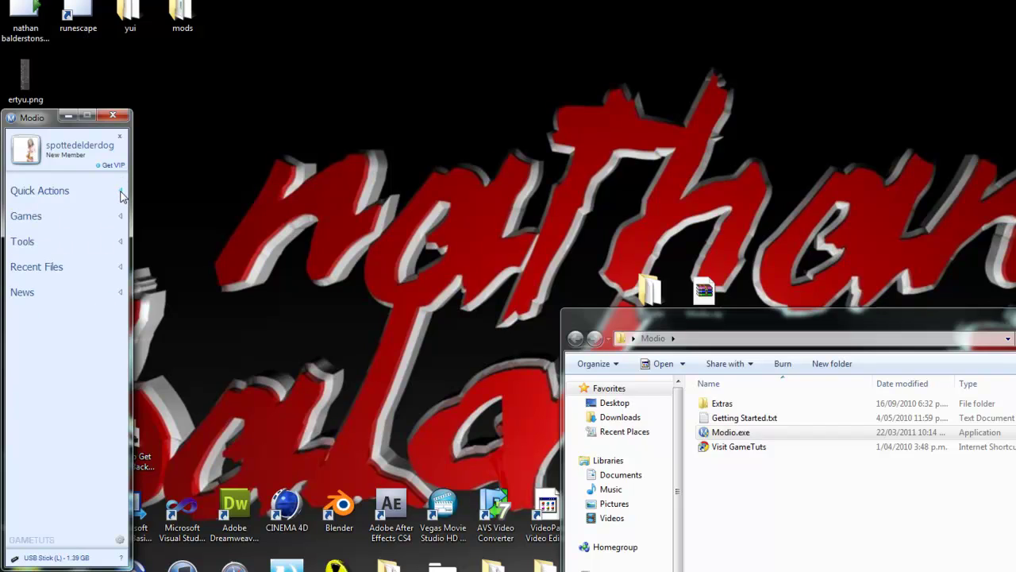
pyautogui.click(121, 242)
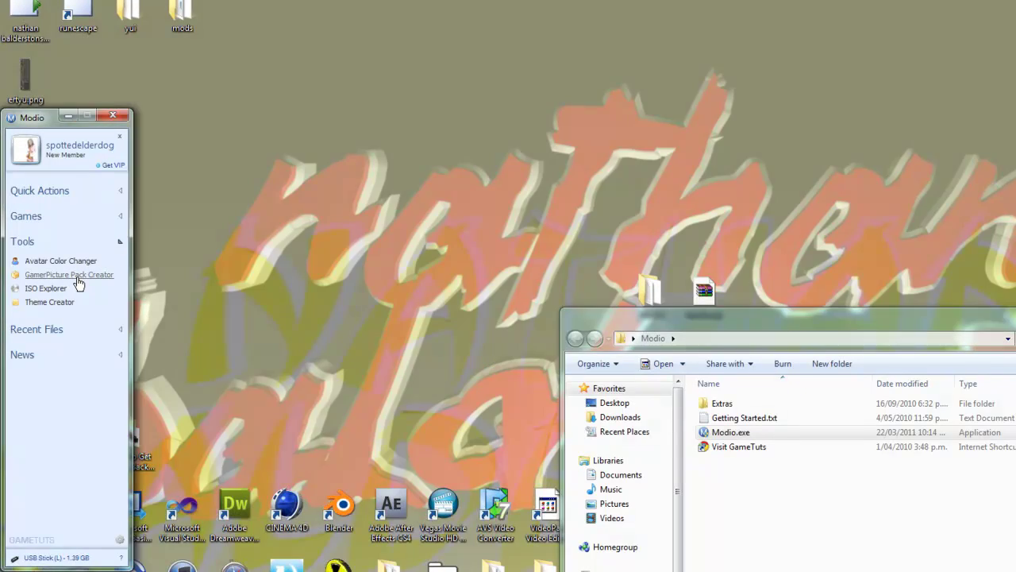
pyautogui.click(78, 275)
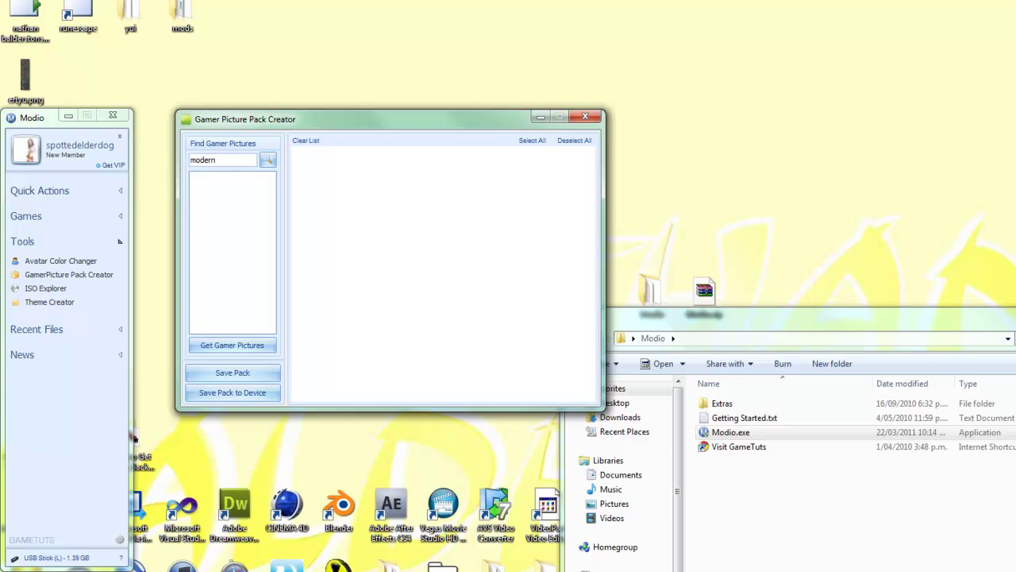
pyautogui.write('modern Warfare 2')
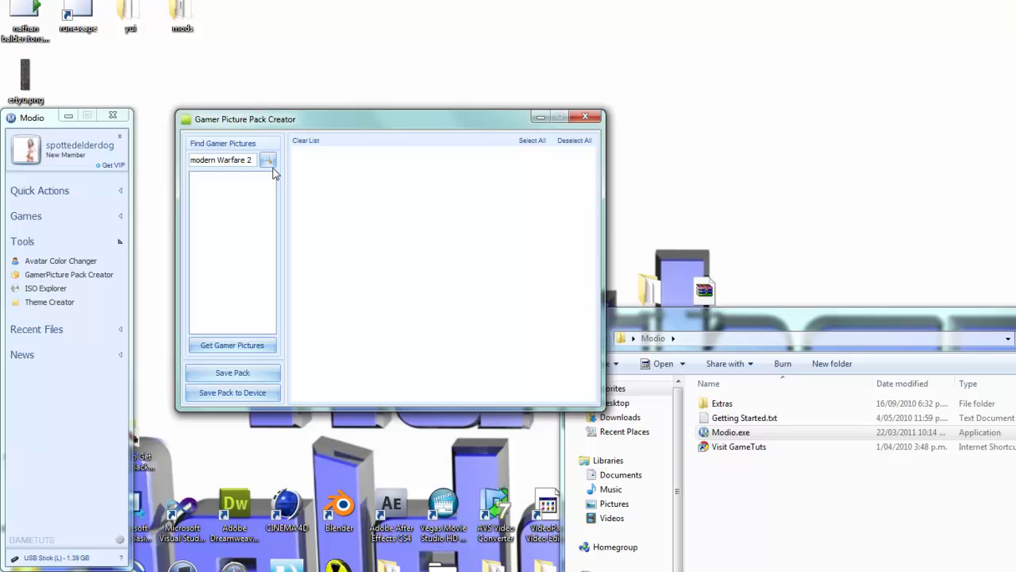
pyautogui.click(269, 161)
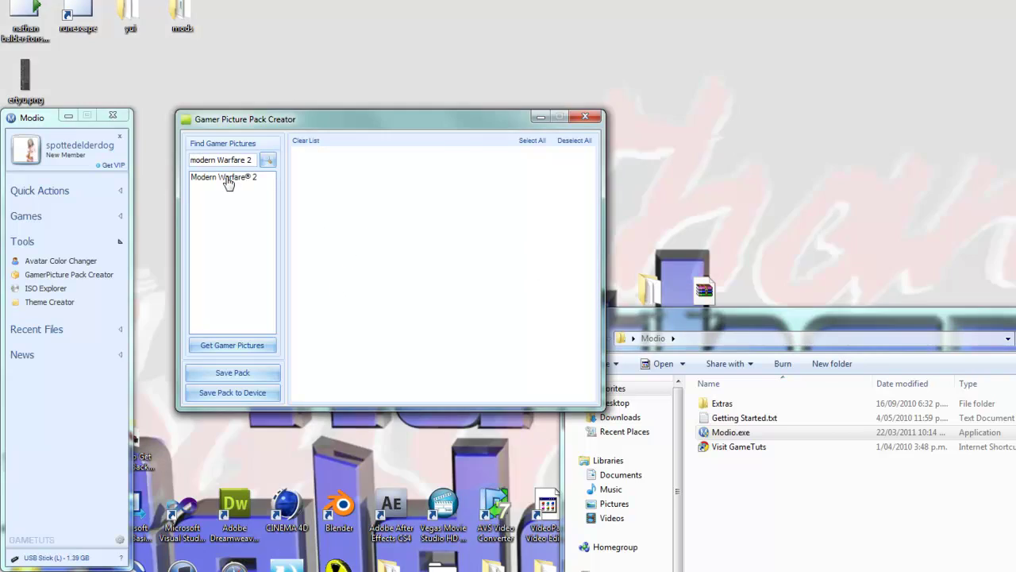
# Step: Select the Modern Warfare® 2 result and fetch all of its gamer pictures
pyautogui.click(226, 177)
pyautogui.click(232, 344)
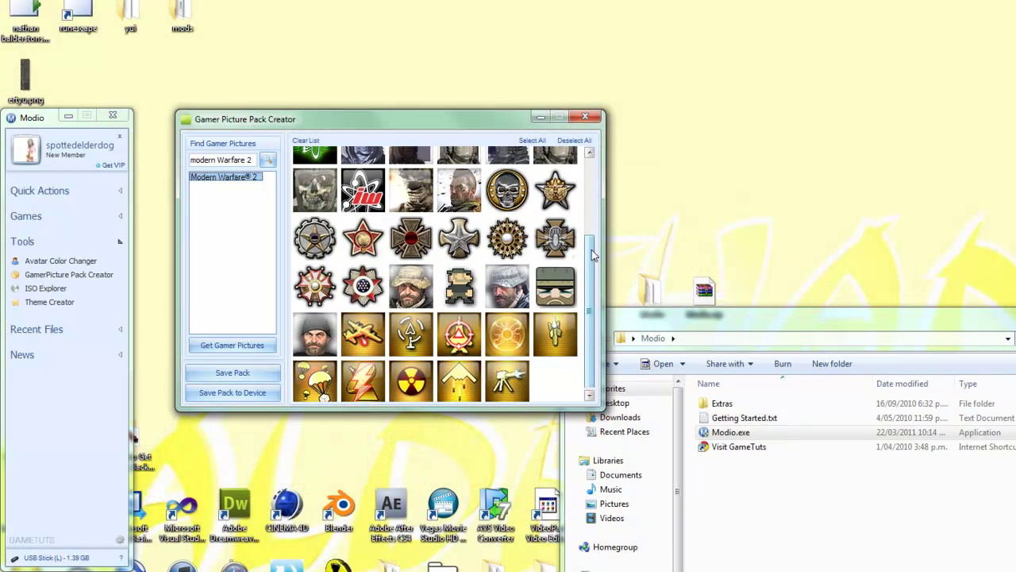
pyautogui.moveTo(589, 254); pyautogui.dragTo(569, 151)
# Step: Check all twelve pictures in the first two rows of the grid
pyautogui.click(317, 179)
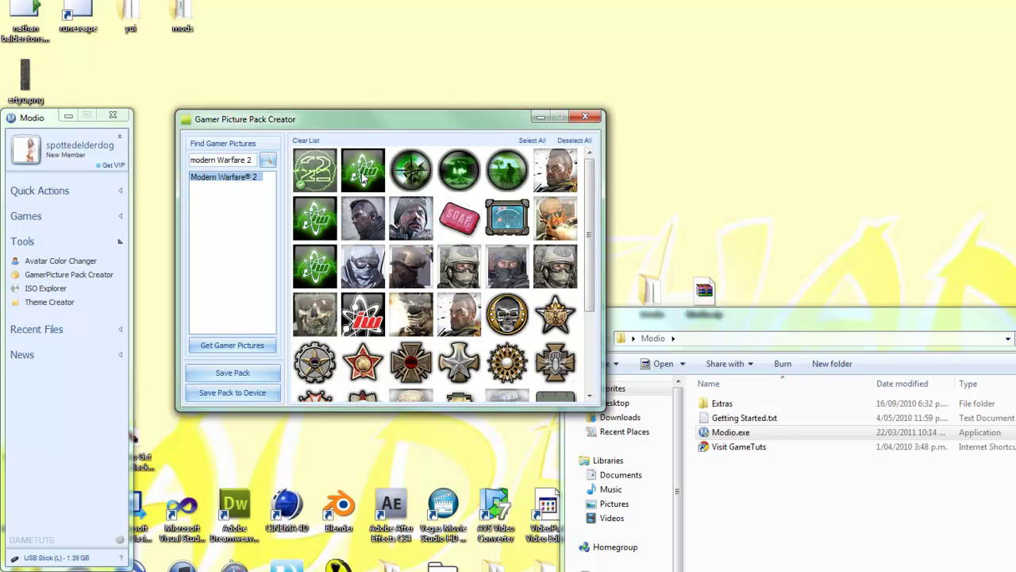
pyautogui.click(364, 178)
pyautogui.click(423, 178)
pyautogui.click(466, 181)
pyautogui.click(517, 181)
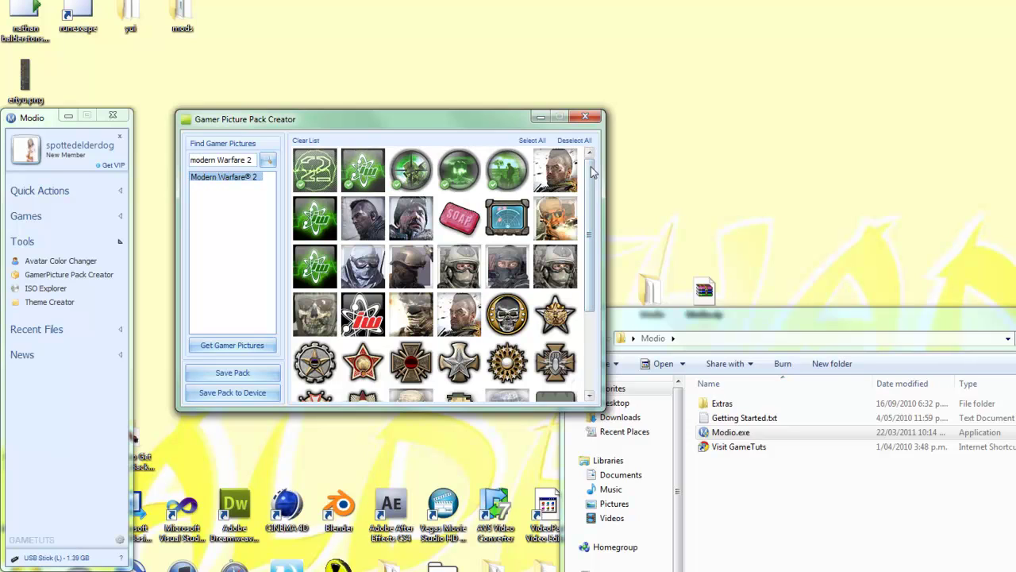
pyautogui.click(556, 179)
pyautogui.click(556, 222)
pyautogui.click(492, 225)
pyautogui.click(457, 222)
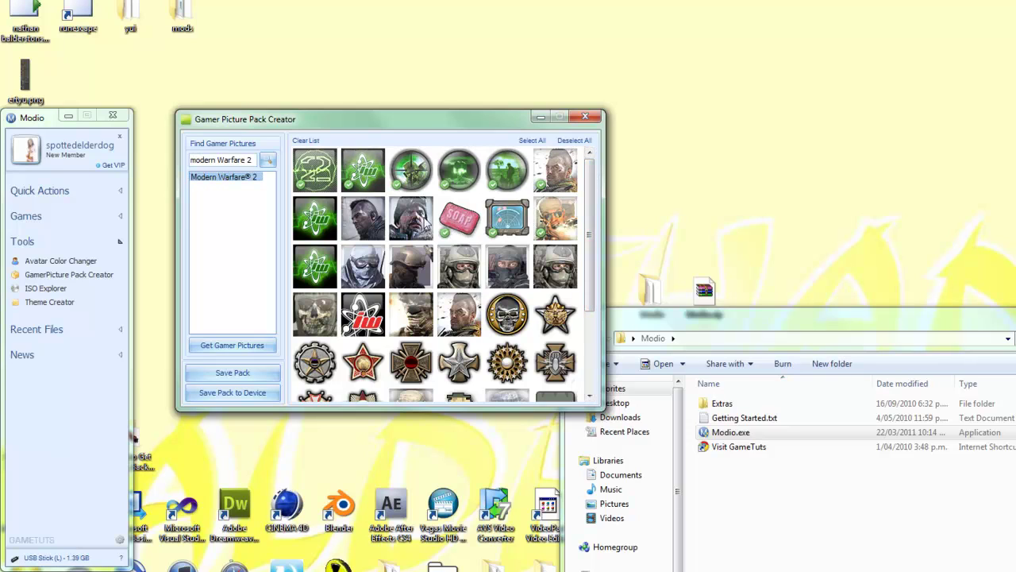
pyautogui.click(409, 221)
pyautogui.click(365, 222)
pyautogui.click(316, 232)
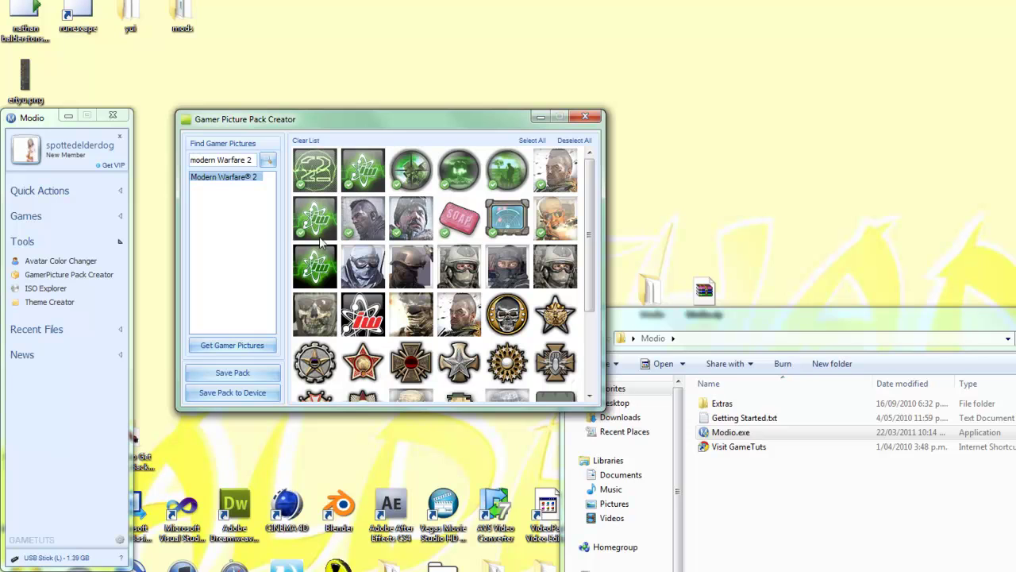
# Step: Check the row-three pictures plus the star, skull medal and helmet soldier pictures in row four
pyautogui.scroll(-3, 318, 269)
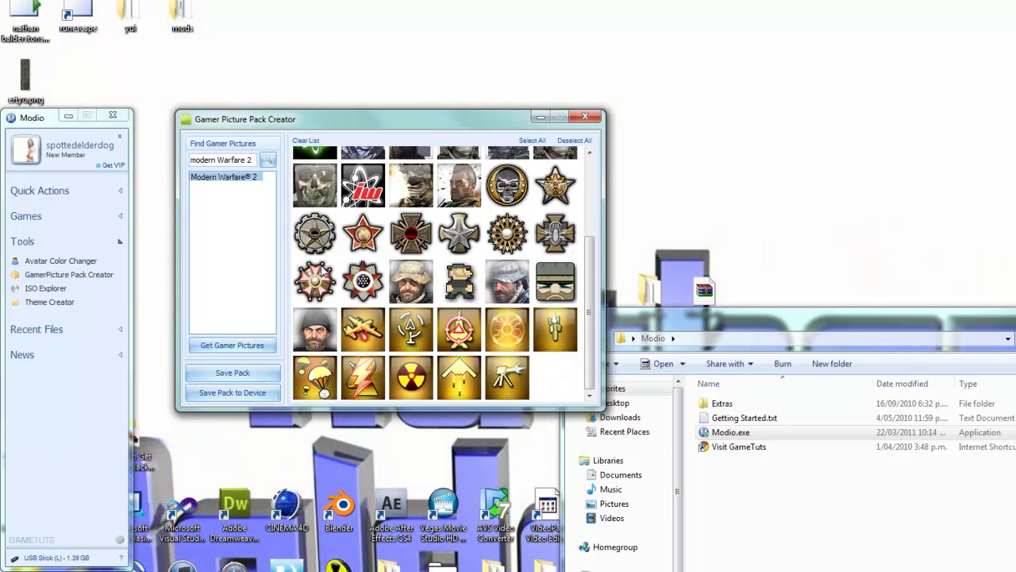
pyautogui.scroll(3, 400, 290)
pyautogui.click(348, 271)
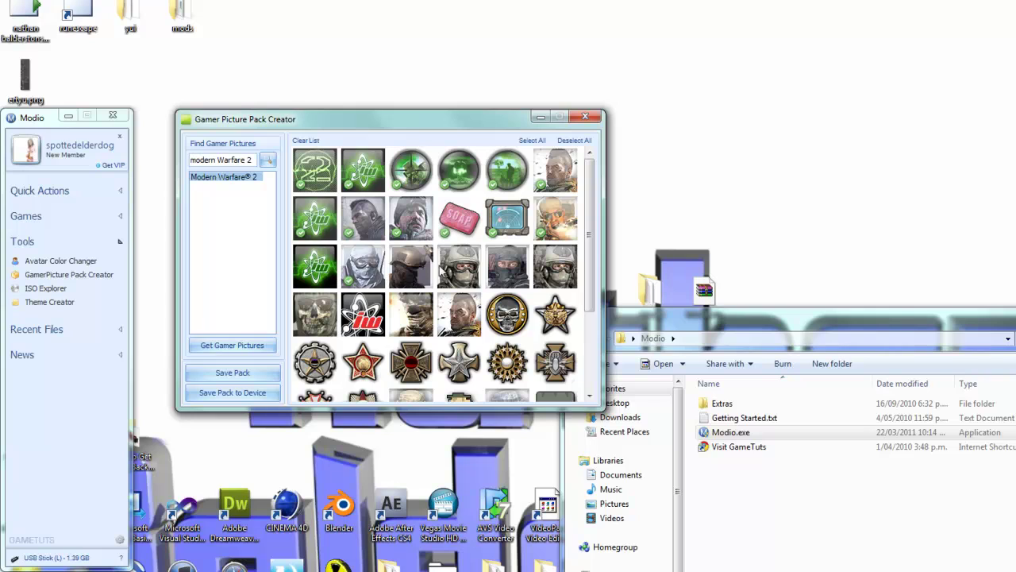
pyautogui.click(420, 273)
pyautogui.click(459, 271)
pyautogui.click(504, 270)
pyautogui.click(556, 267)
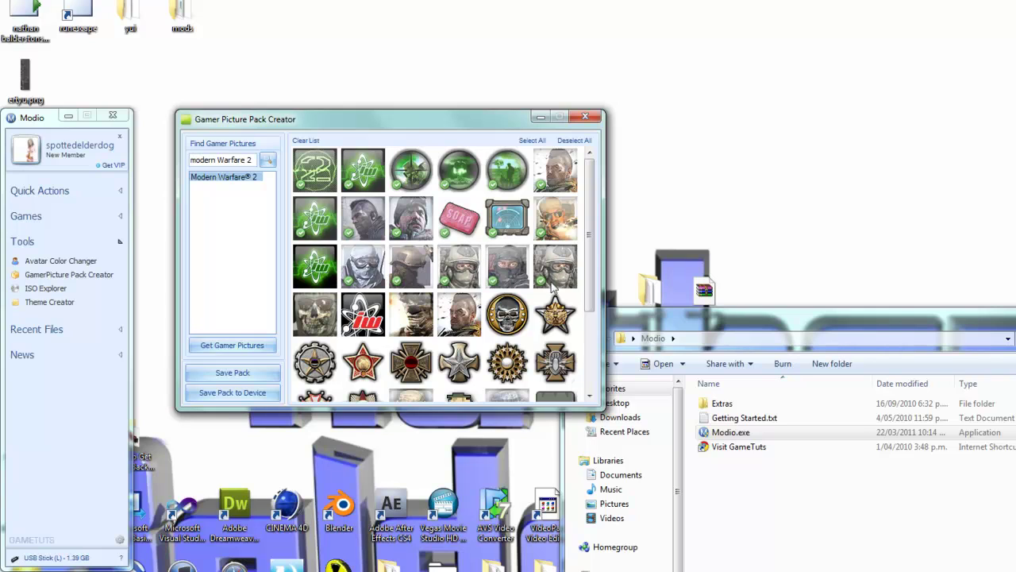
pyautogui.click(556, 314)
pyautogui.click(508, 314)
pyautogui.click(401, 314)
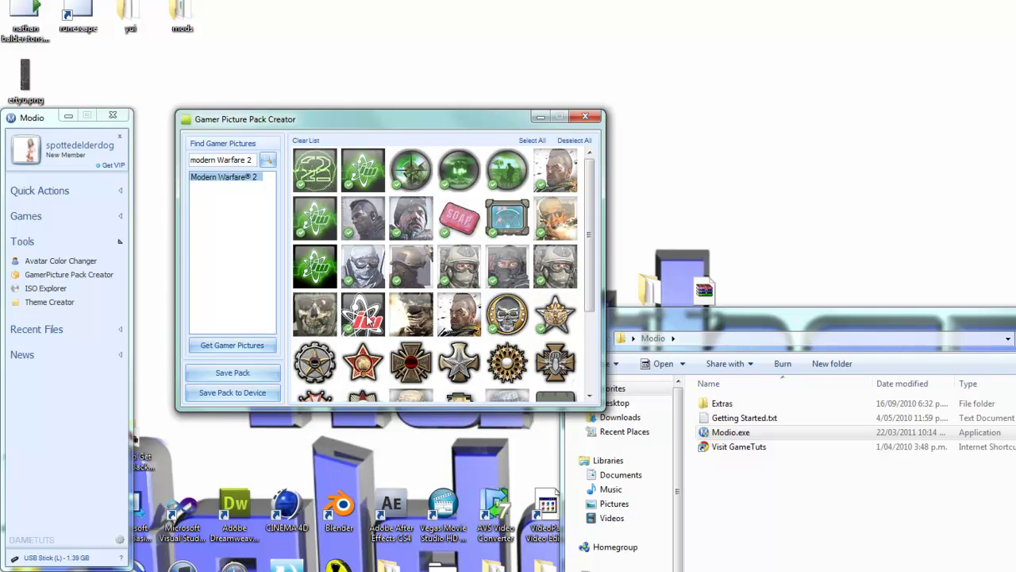
# Step: Check the remaining emblem, medal and soldier pictures further down, then save the pack to the device
pyautogui.scroll(-3, 454, 332)
pyautogui.click(456, 337)
pyautogui.click(363, 329)
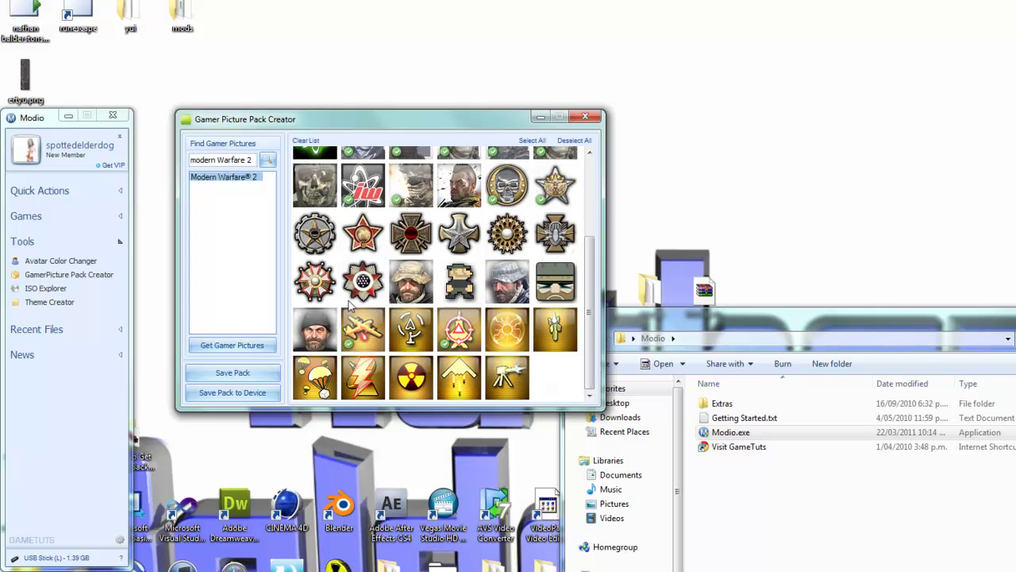
pyautogui.click(363, 281)
pyautogui.click(315, 329)
pyautogui.click(315, 232)
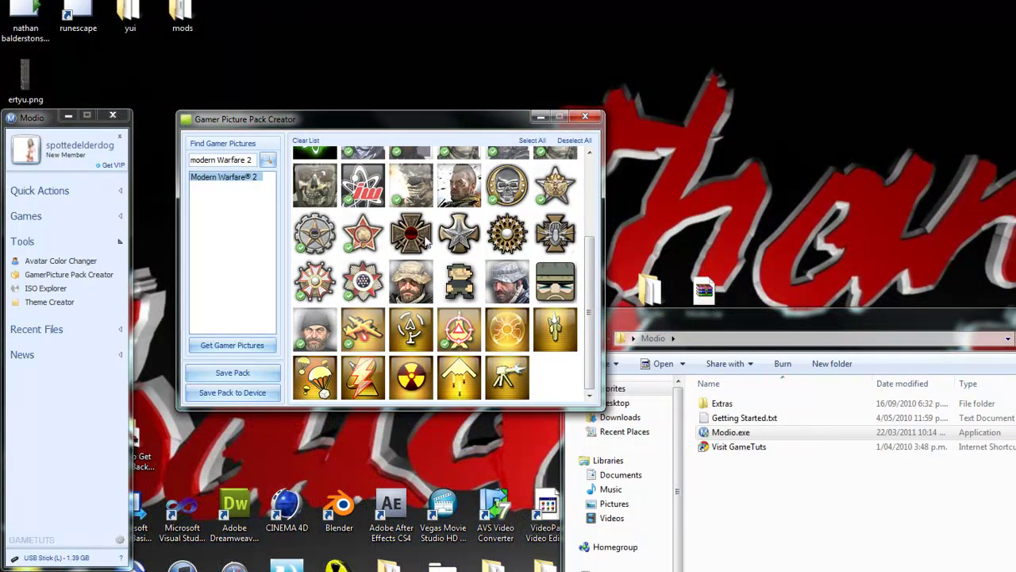
pyautogui.click(410, 232)
pyautogui.click(507, 233)
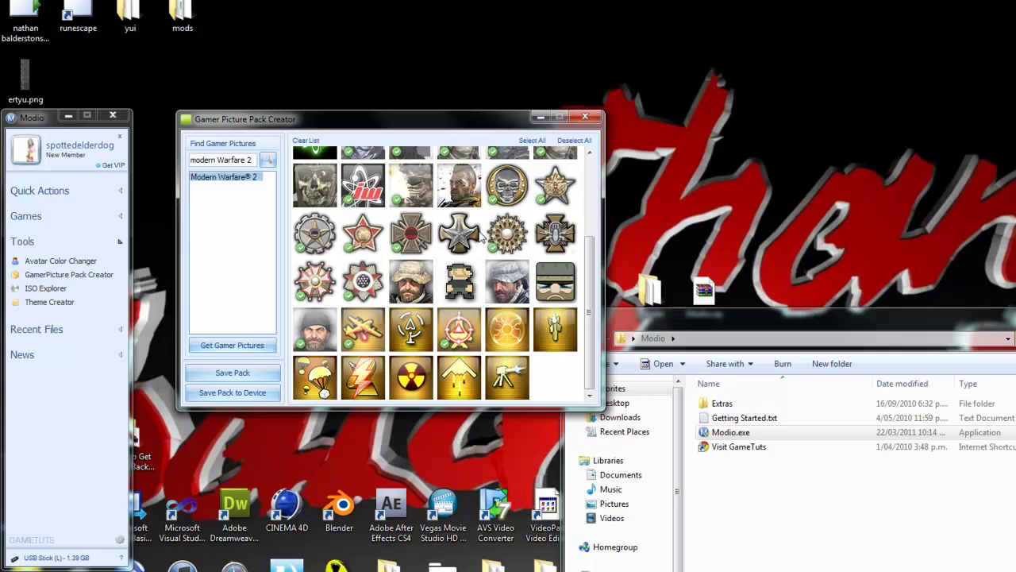
pyautogui.click(561, 244)
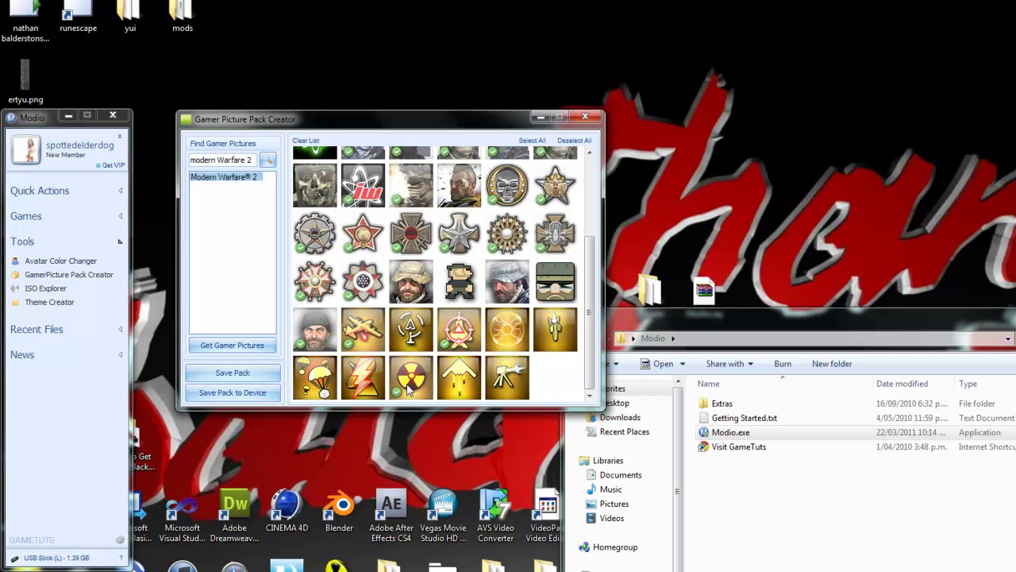
pyautogui.click(507, 378)
pyautogui.click(459, 378)
pyautogui.click(417, 378)
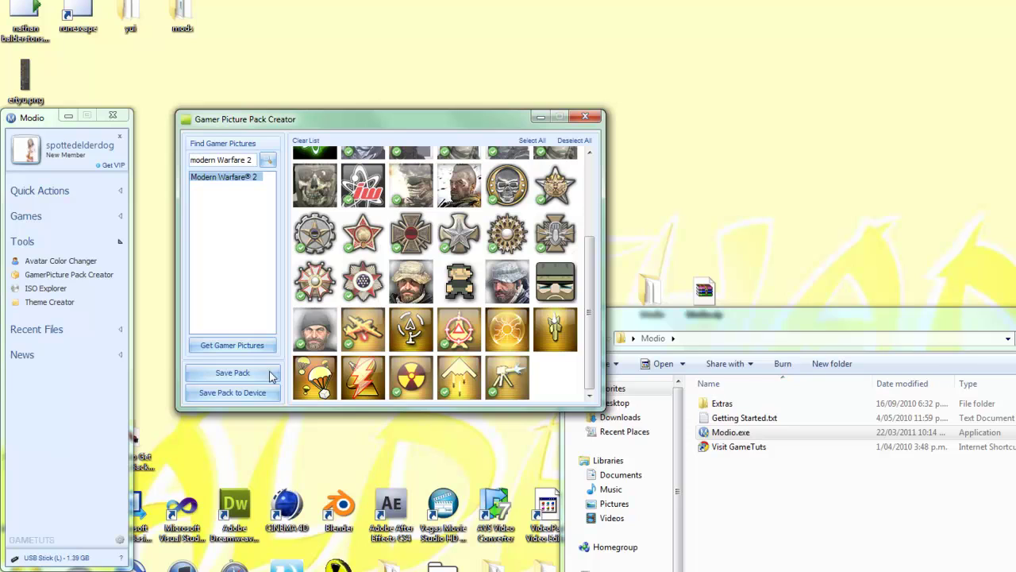
pyautogui.click(230, 393)
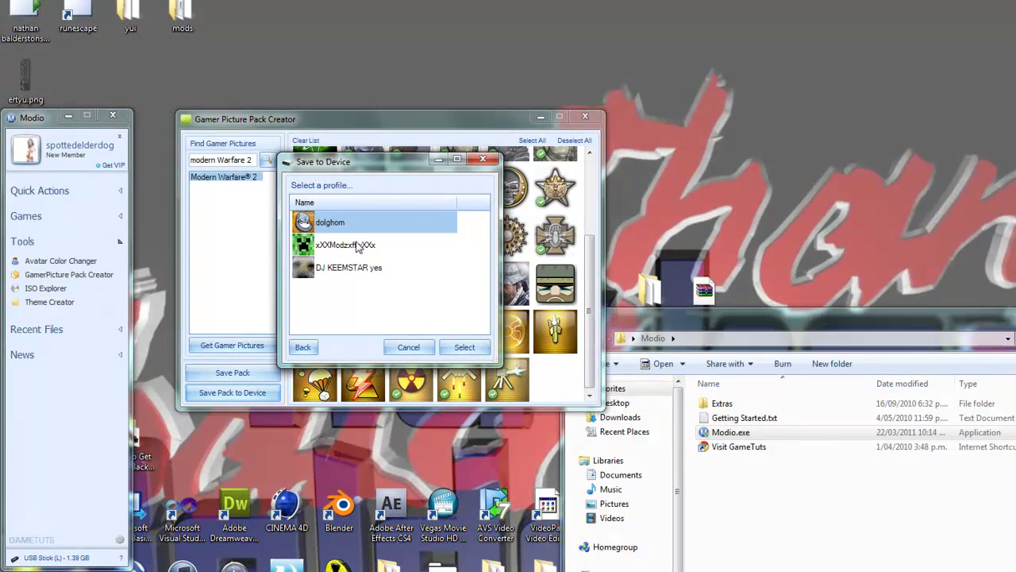
# Step: Save the pack to the device's second profile and dismiss the success message
pyautogui.click(375, 248)
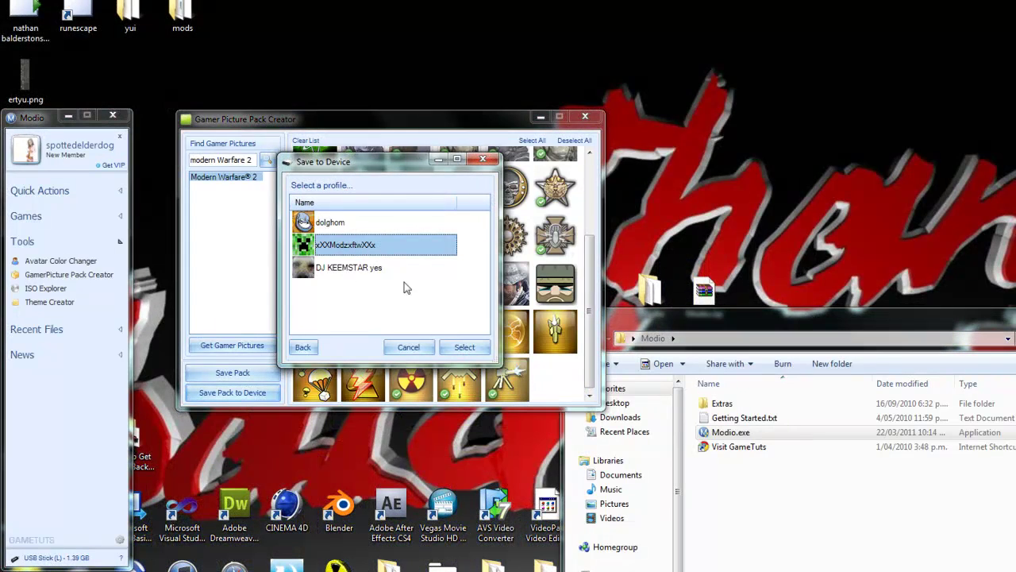
pyautogui.click(465, 347)
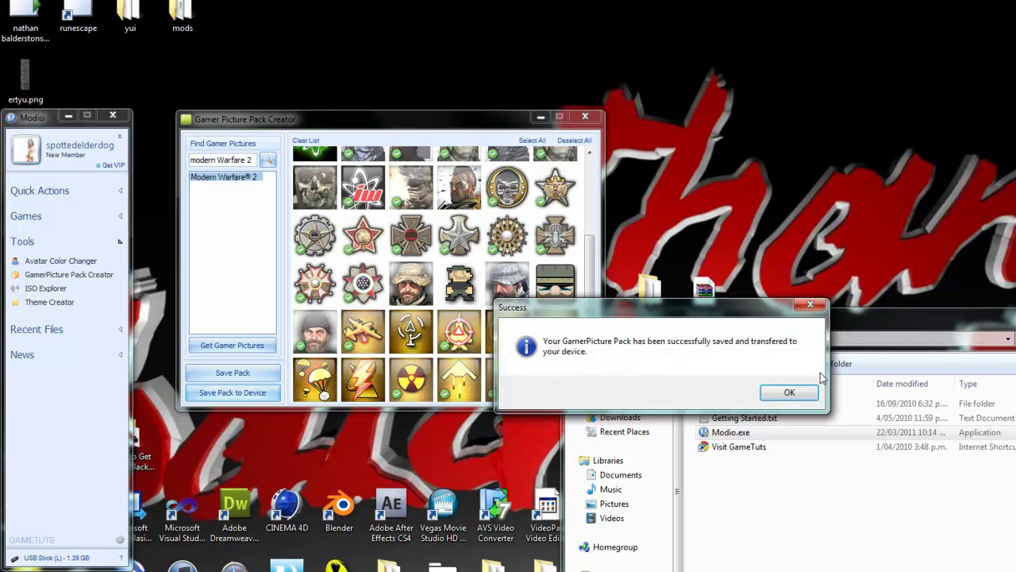
pyautogui.click(789, 391)
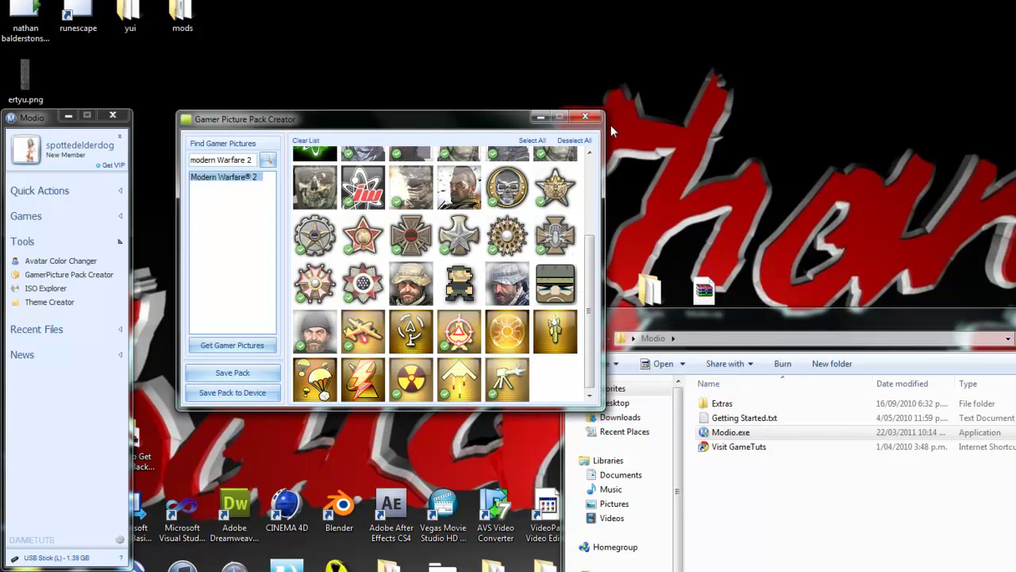
# Step: Open the Theme Creator and load awesome-wallpaper as the main theme image
pyautogui.click(585, 116)
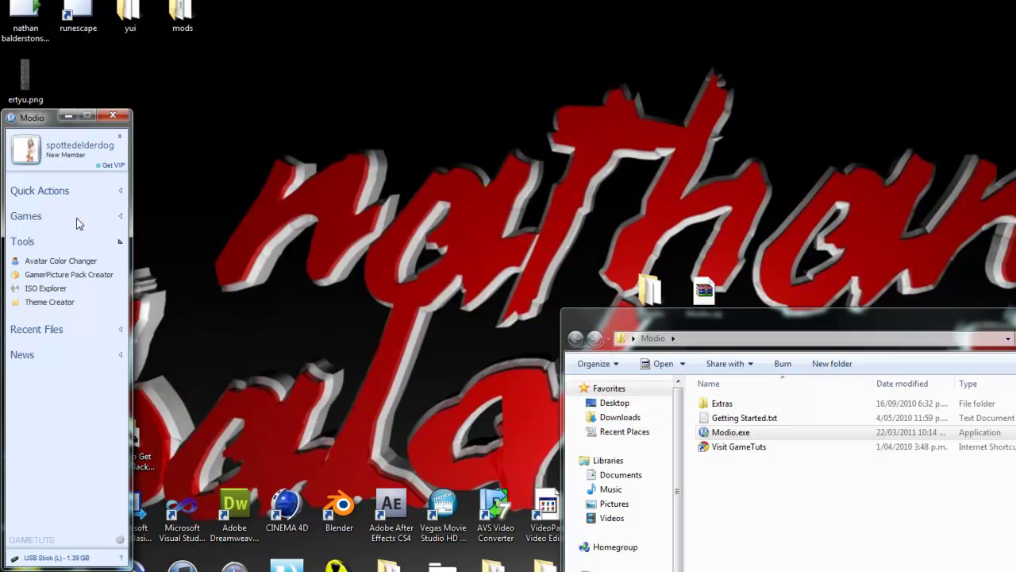
pyautogui.click(63, 302)
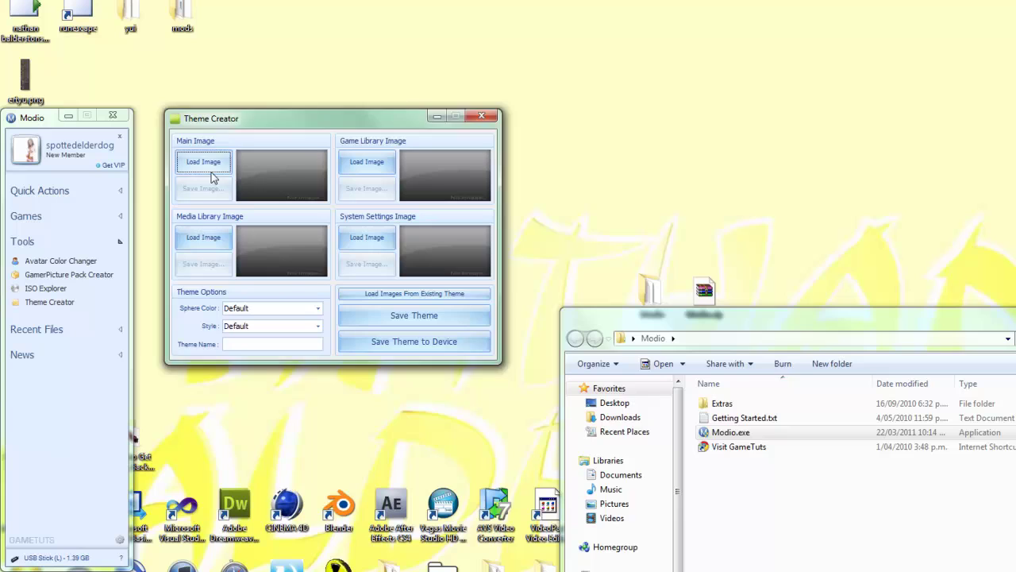
pyautogui.click(208, 168)
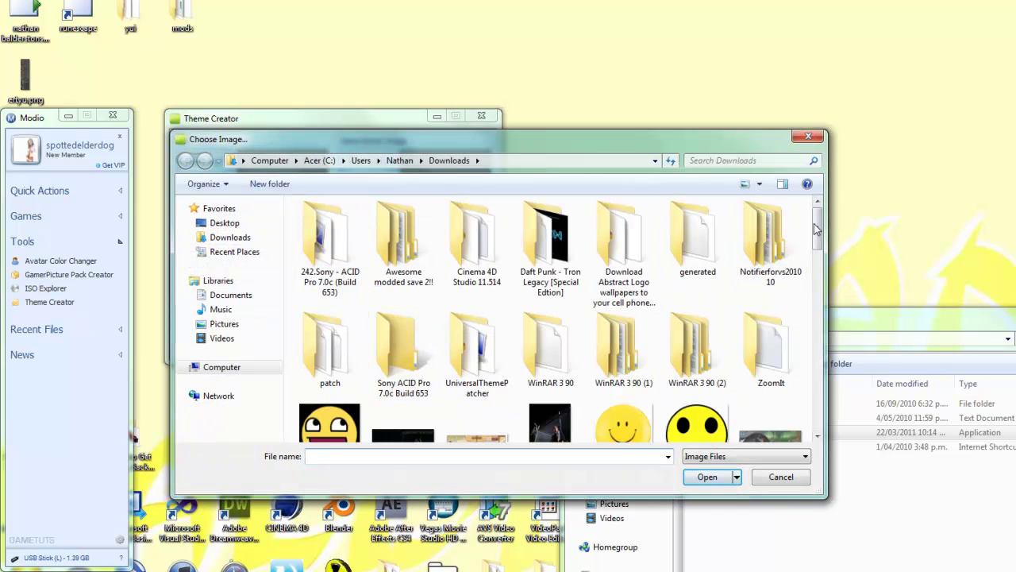
pyautogui.moveTo(817, 229); pyautogui.dragTo(804, 282)
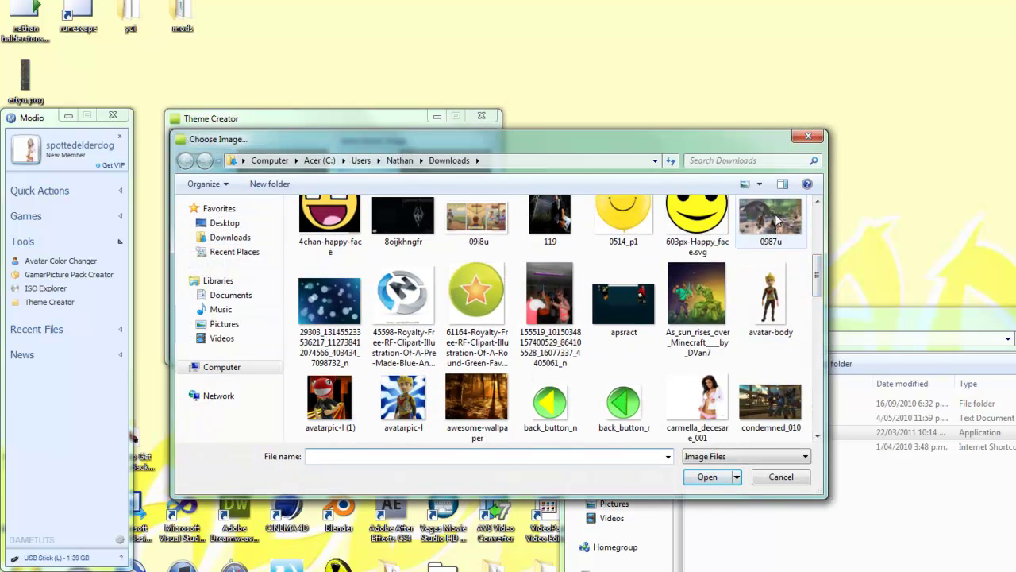
pyautogui.doubleClick(770, 401)
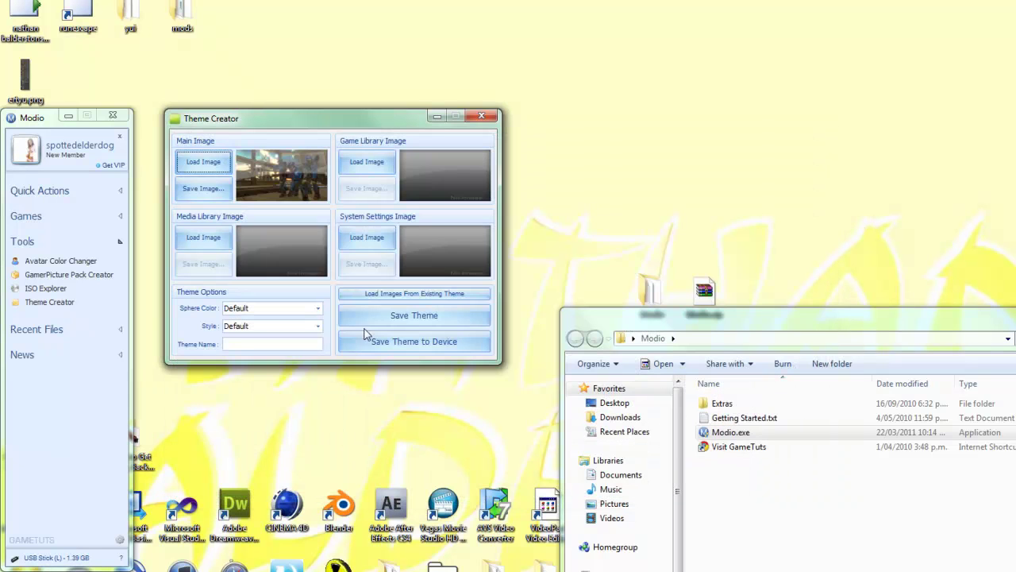
pyautogui.click(367, 163)
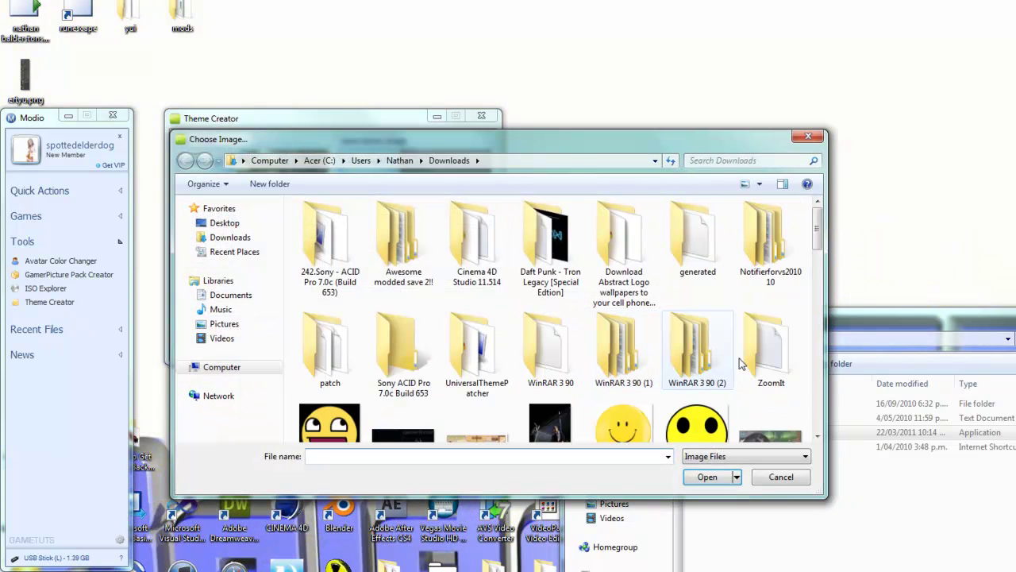
pyautogui.click(808, 137)
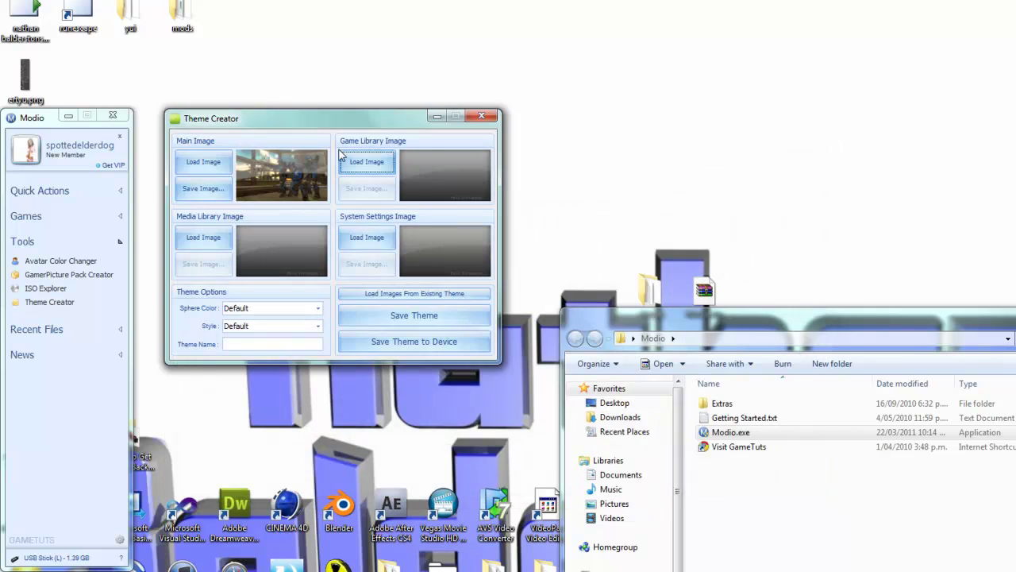
pyautogui.click(228, 165)
pyautogui.moveTo(817, 238); pyautogui.dragTo(814, 324)
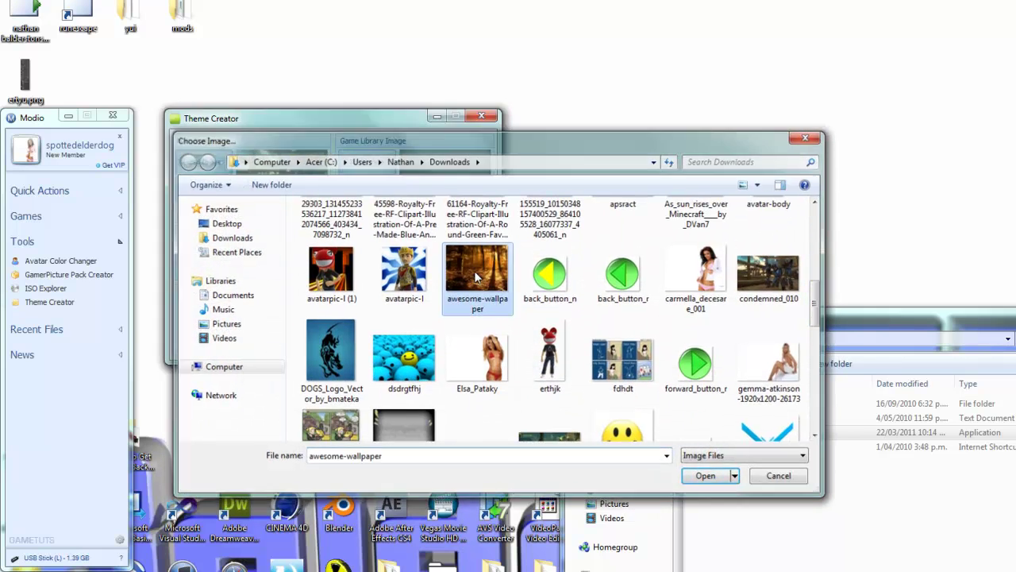
pyautogui.doubleClick(476, 275)
# Step: Load the dark tumblr picture as the game library image
pyautogui.click(366, 163)
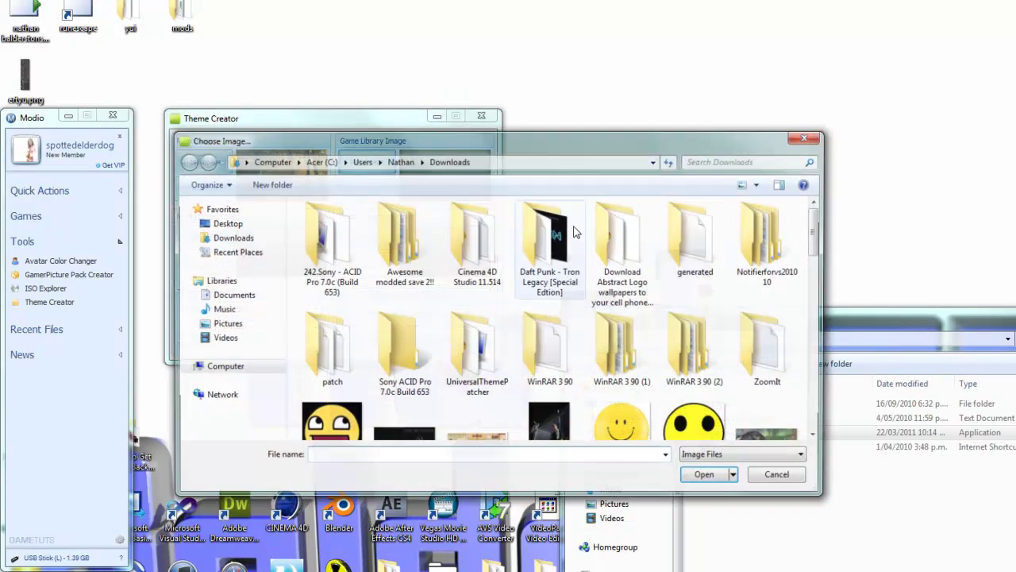
pyautogui.moveTo(822, 266); pyautogui.dragTo(780, 424)
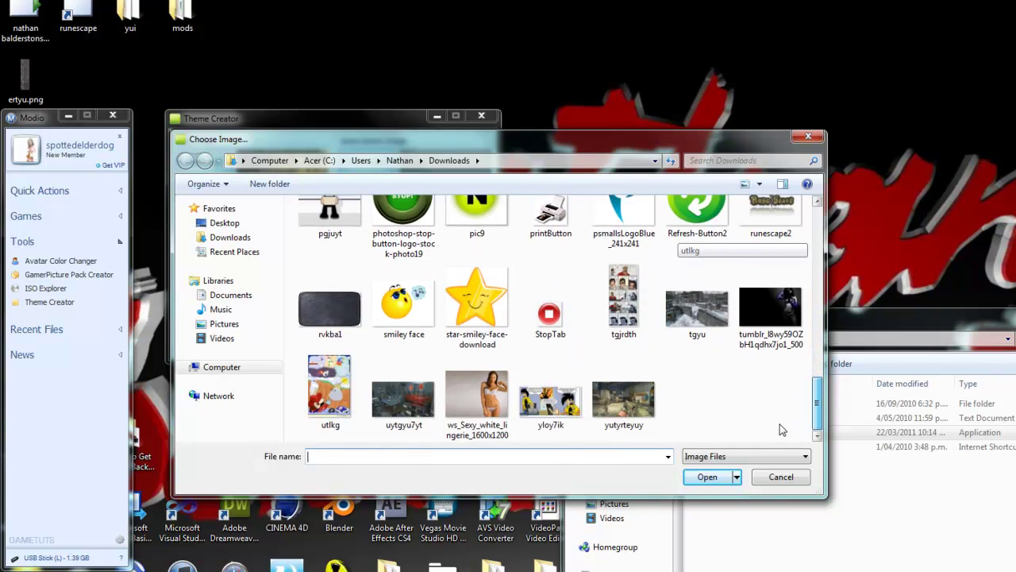
pyautogui.click(776, 304)
pyautogui.doubleClick(745, 304)
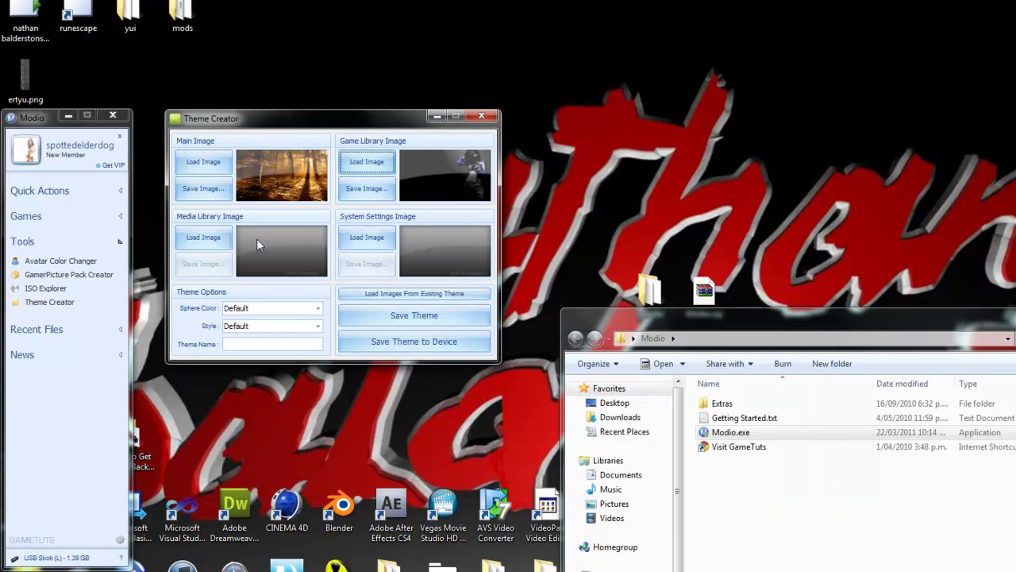
# Step: Load 0987u as the media library image
pyautogui.click(191, 230)
pyautogui.scroll(-1, 821, 252)
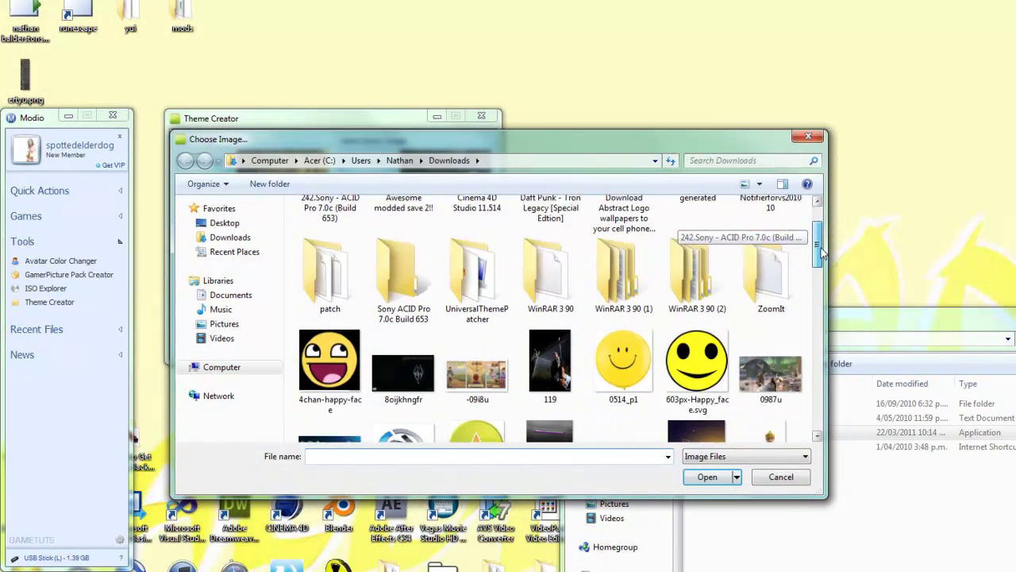
pyautogui.scroll(-1, 822, 253)
pyautogui.doubleClick(771, 226)
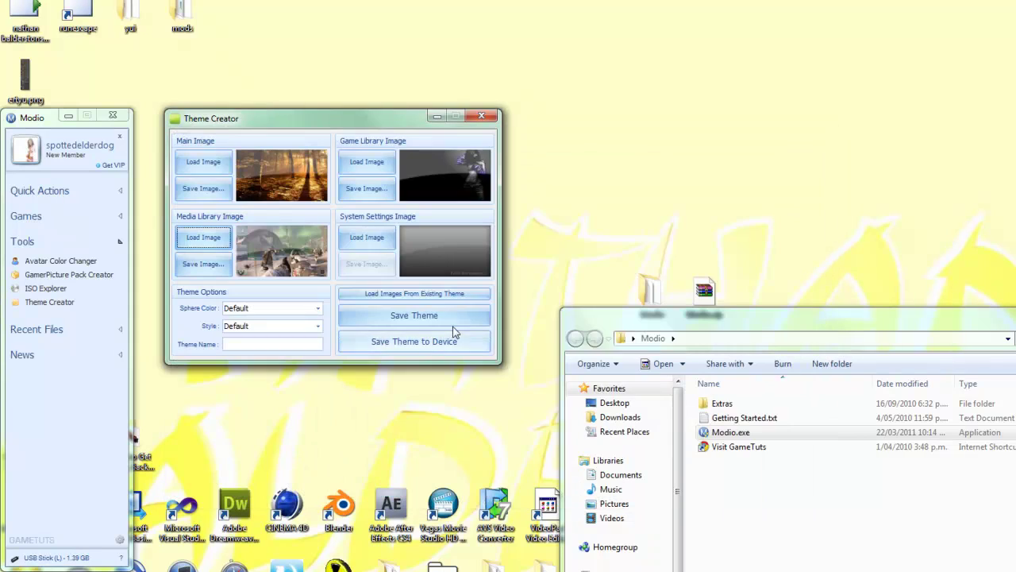
# Step: Load the blue bubbles picture as the system settings image
pyautogui.click(366, 236)
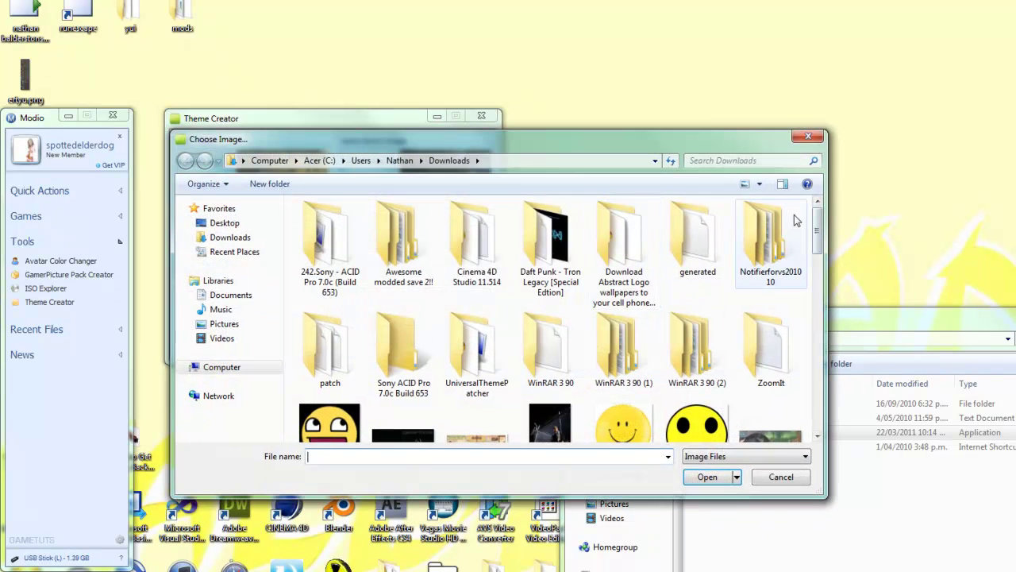
pyautogui.scroll(-2, 818, 264)
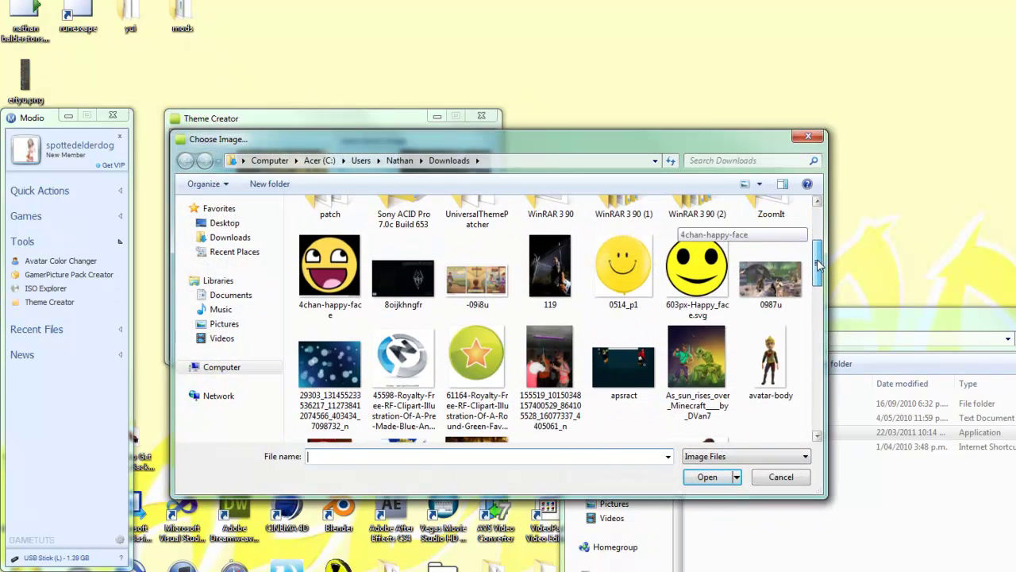
pyautogui.scroll(-2, 818, 264)
pyautogui.doubleClick(330, 270)
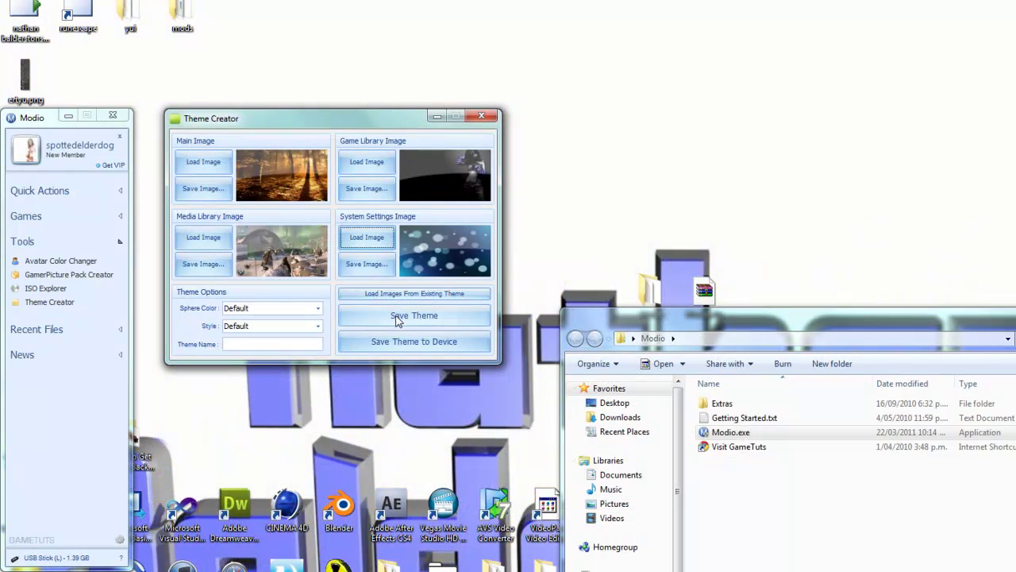
# Step: Name the theme 'hello', save it to the device's second profile, and dismiss the confirmation
pyautogui.click(281, 344)
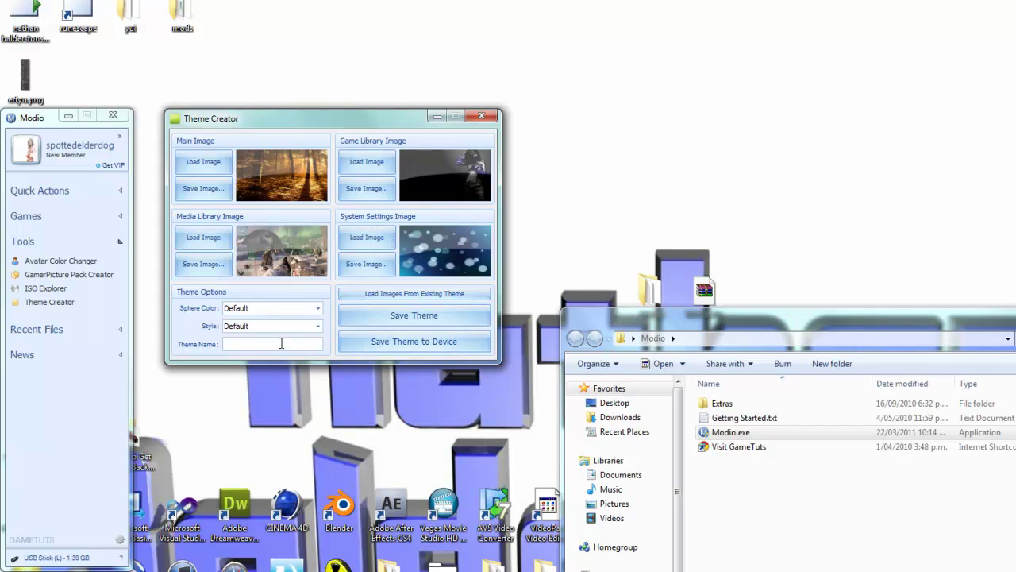
pyautogui.click(399, 355)
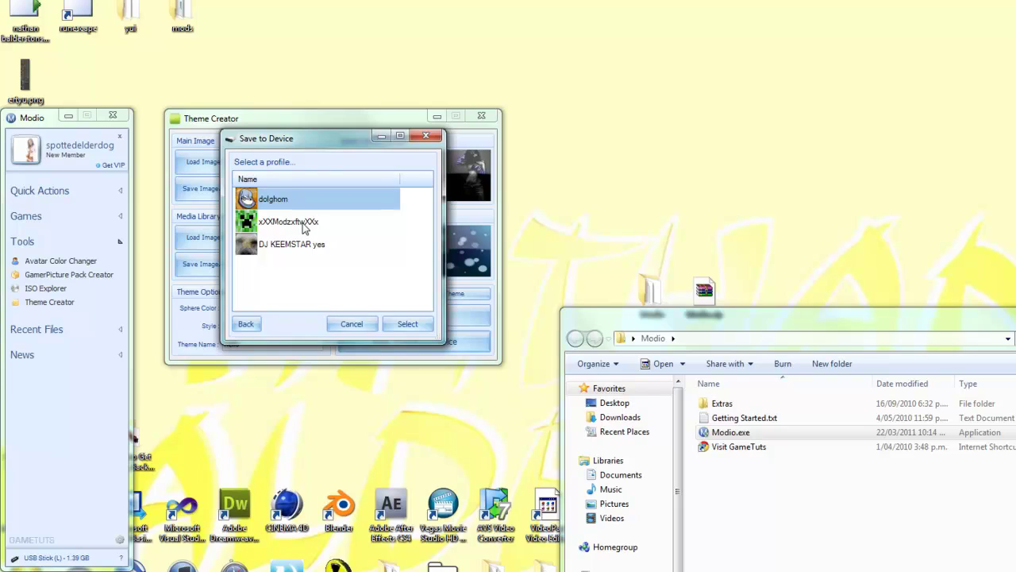
pyautogui.click(305, 227)
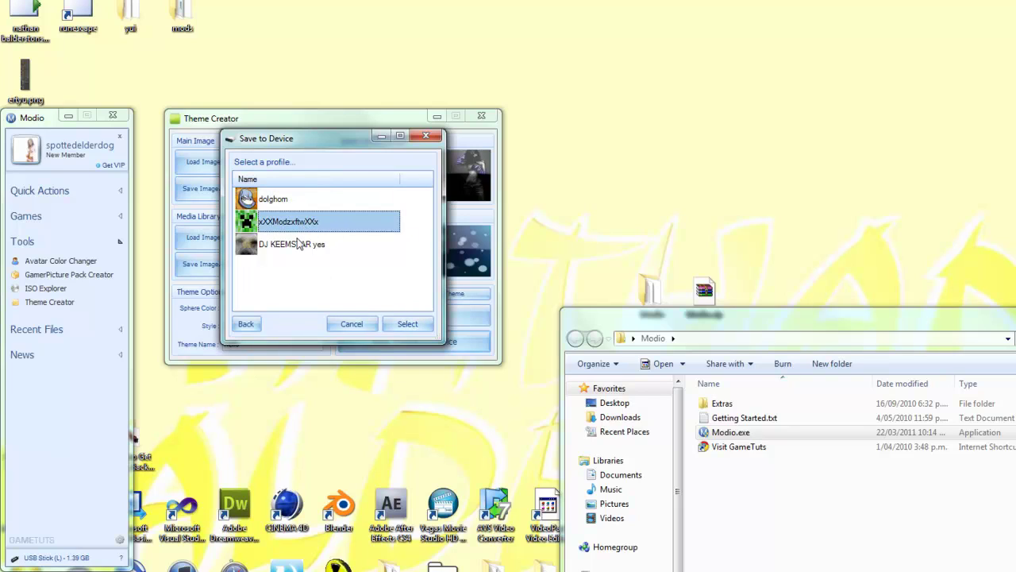
pyautogui.click(426, 332)
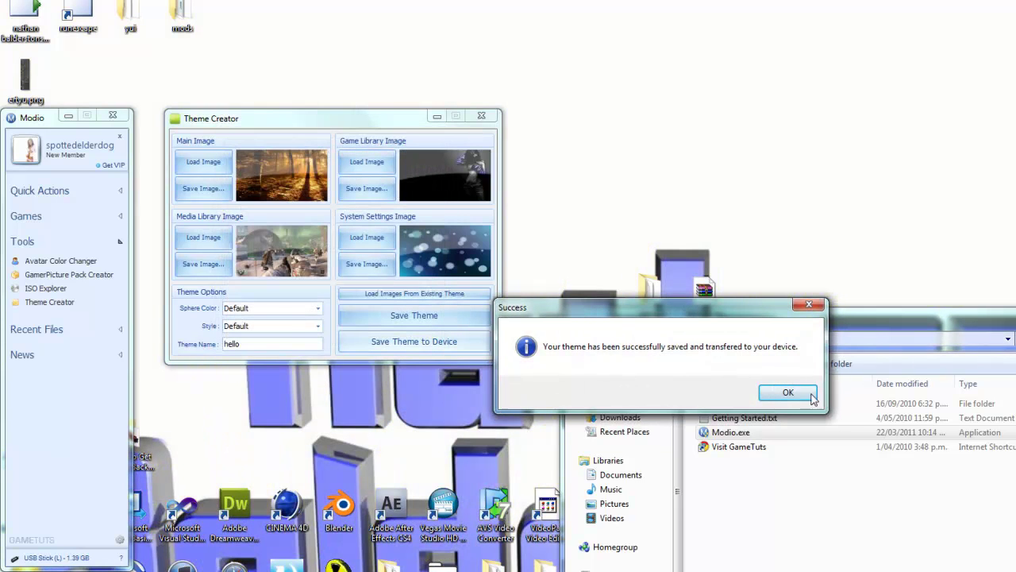
pyautogui.click(789, 393)
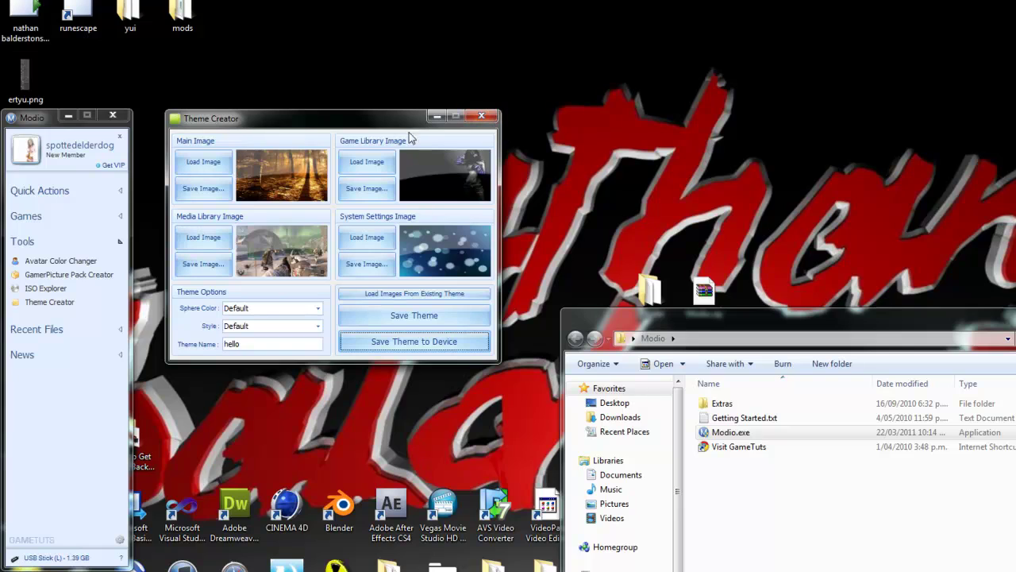
# Step: Close the Theme Creator, collapse the Tools list, and close the Modio folder window
pyautogui.click(481, 117)
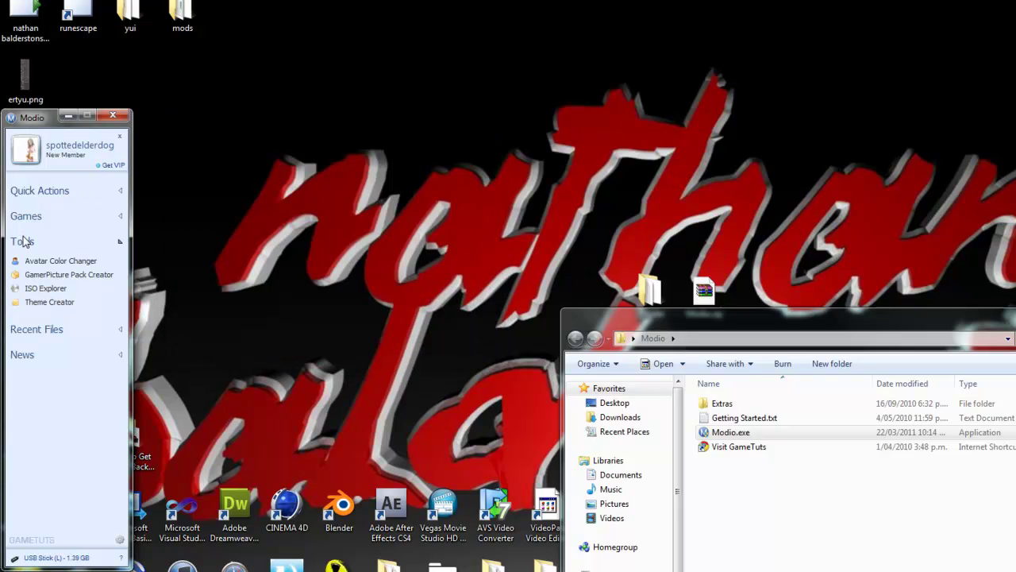
pyautogui.click(119, 244)
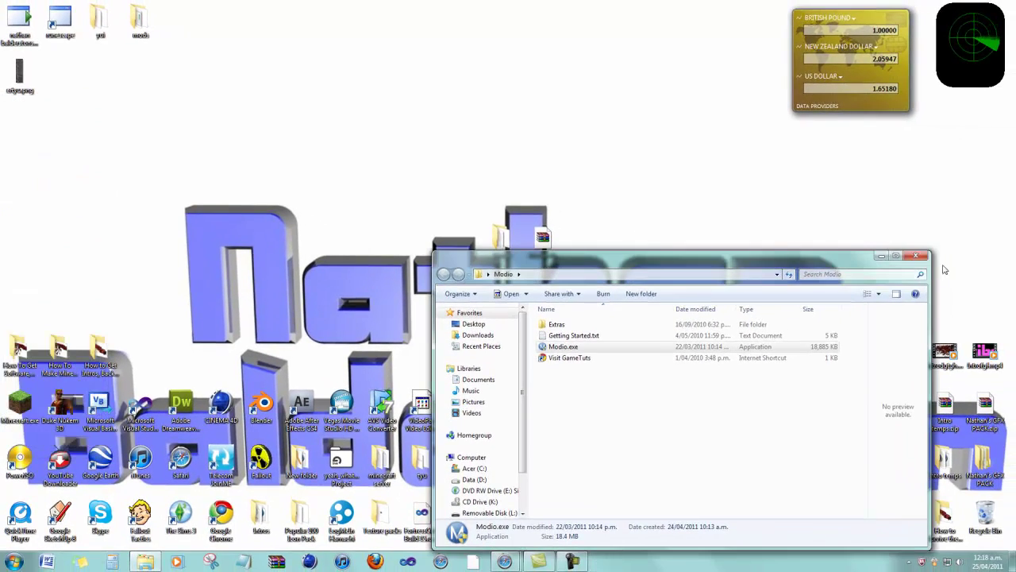
pyautogui.click(919, 255)
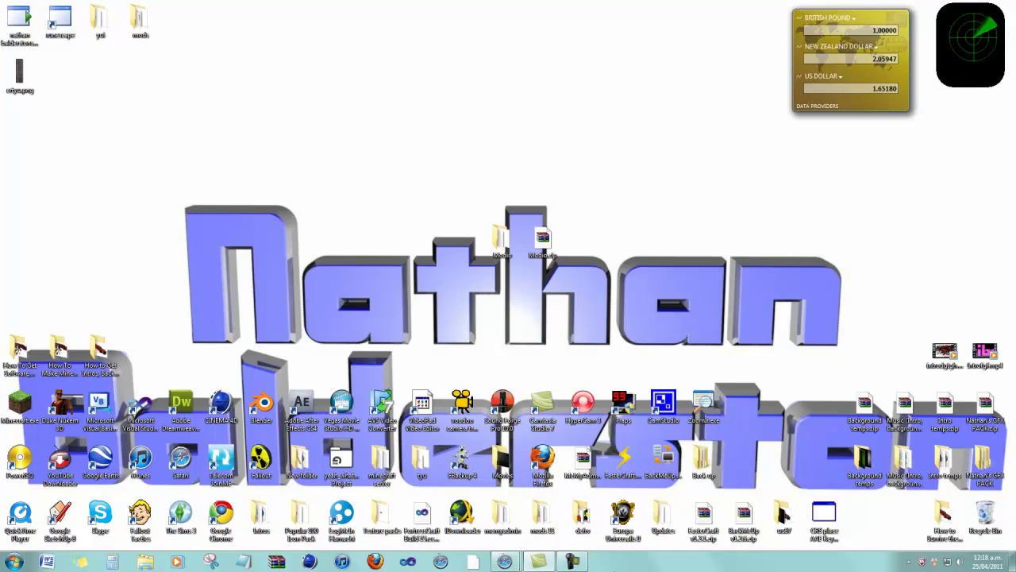
pyautogui.moveTo(586, 564)
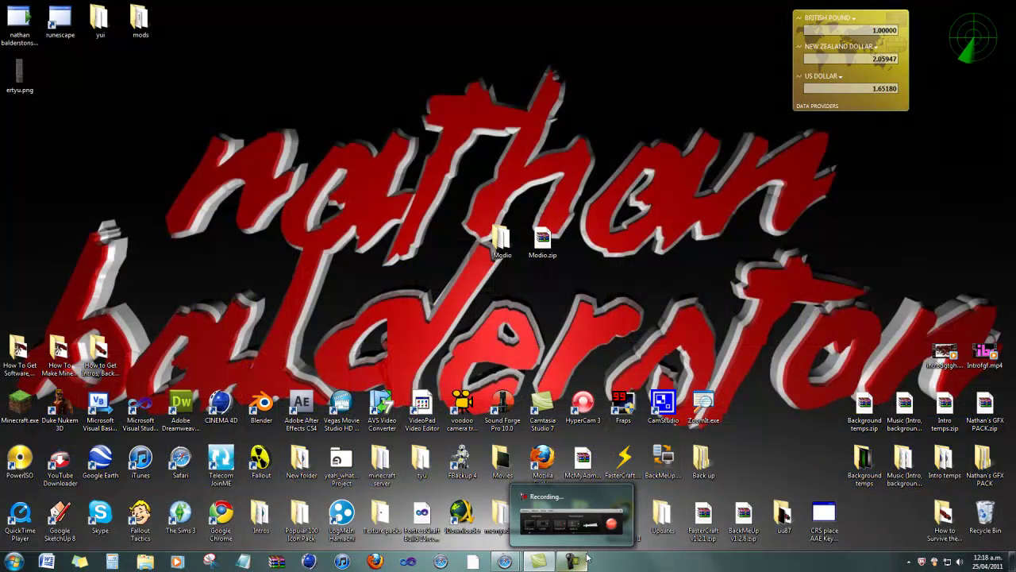